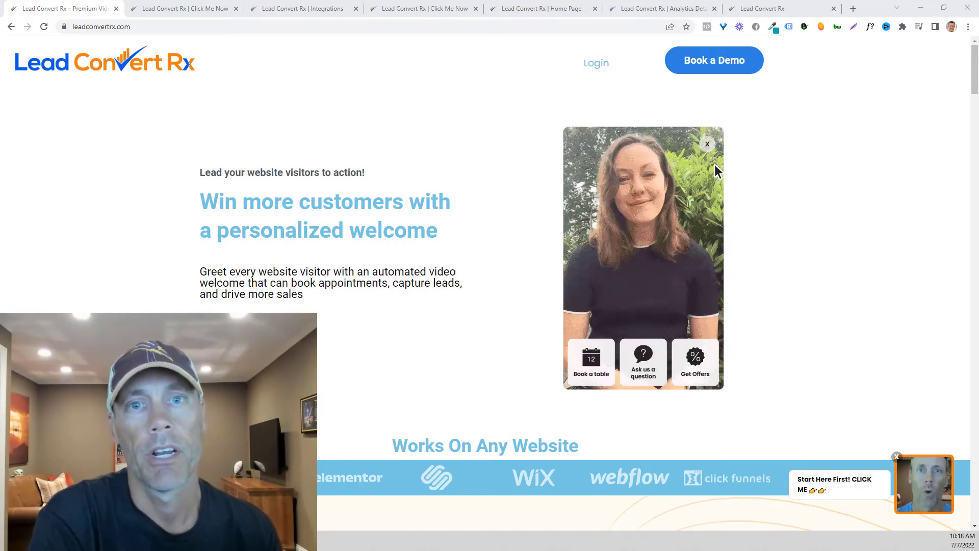
# Step: Try the widget's bubble toggle and its reservation, question and subscription panels, closing each
pyautogui.click(708, 143)
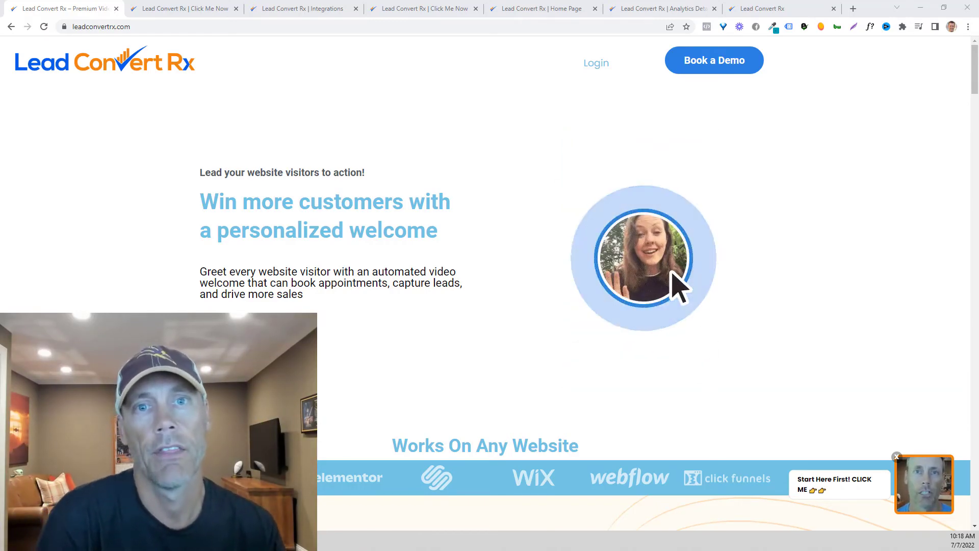
pyautogui.click(678, 281)
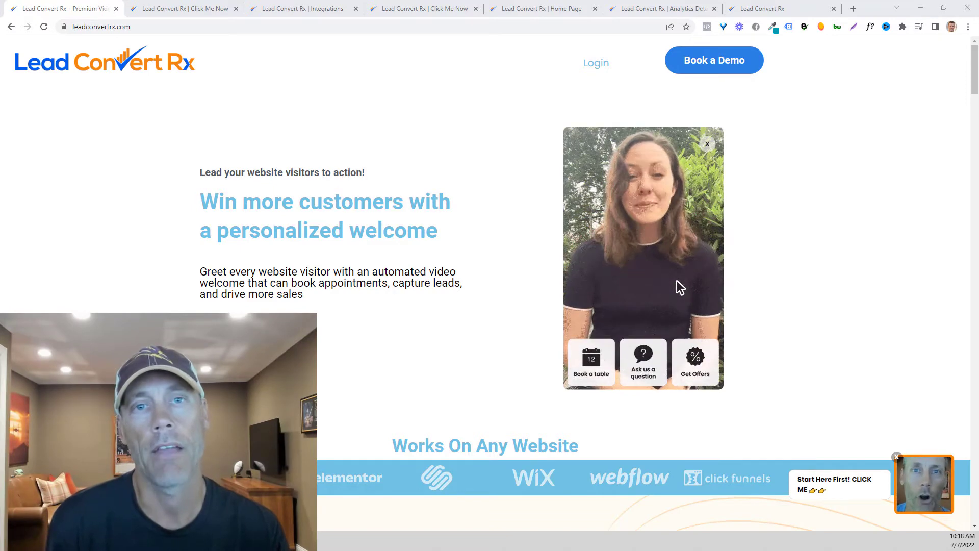
pyautogui.click(607, 368)
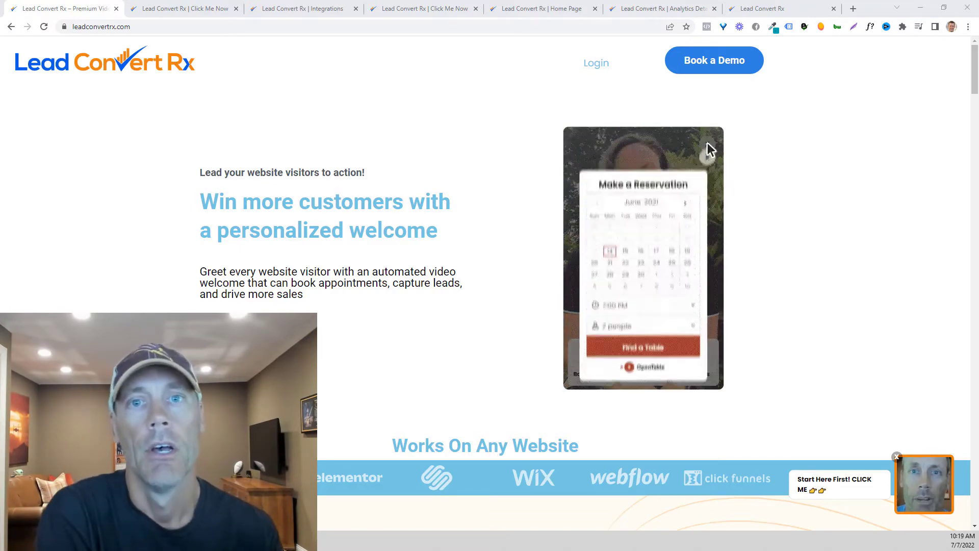
pyautogui.click(708, 148)
pyautogui.click(650, 357)
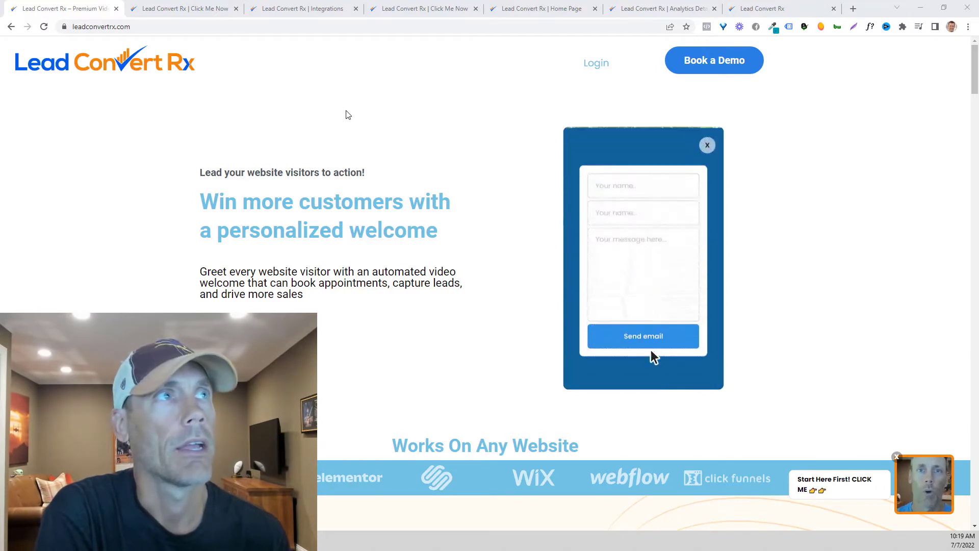
pyautogui.click(708, 146)
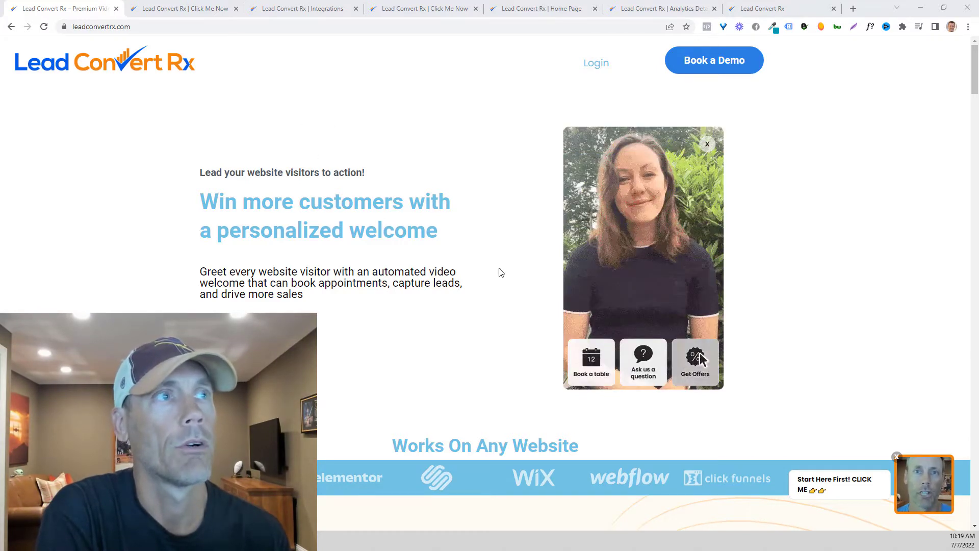
pyautogui.click(699, 357)
pyautogui.click(708, 144)
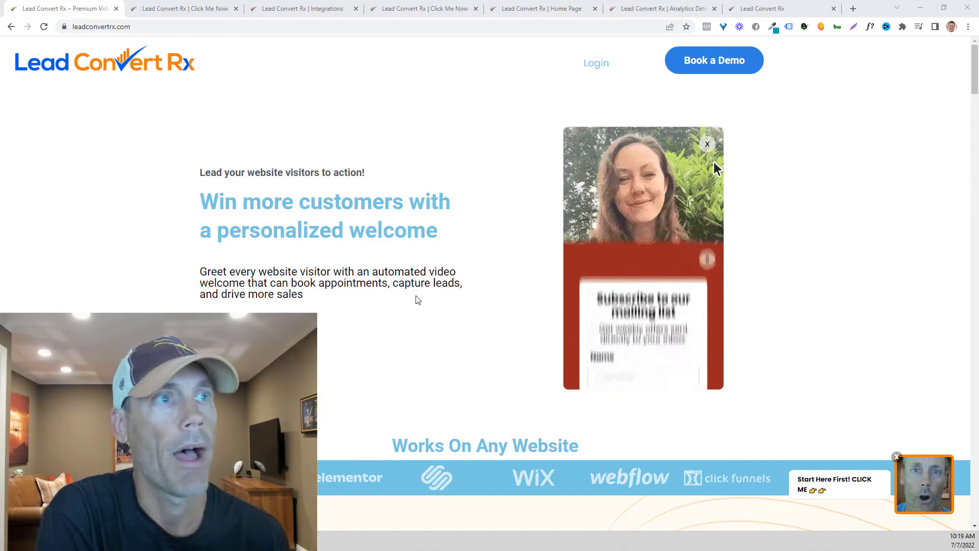
# Step: Collapse the widget to a bubble, re-expand it, then play and collapse the Start Here video
pyautogui.click(709, 145)
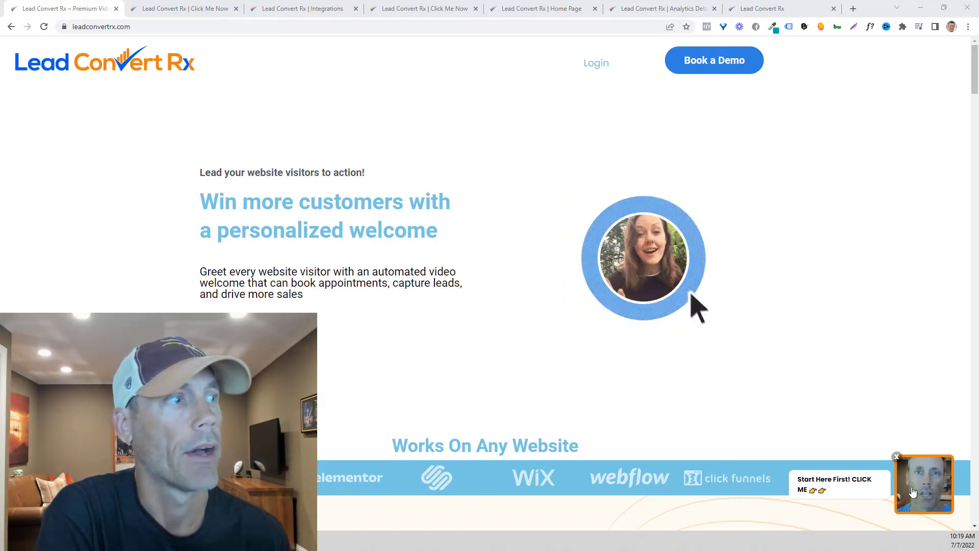
pyautogui.click(674, 284)
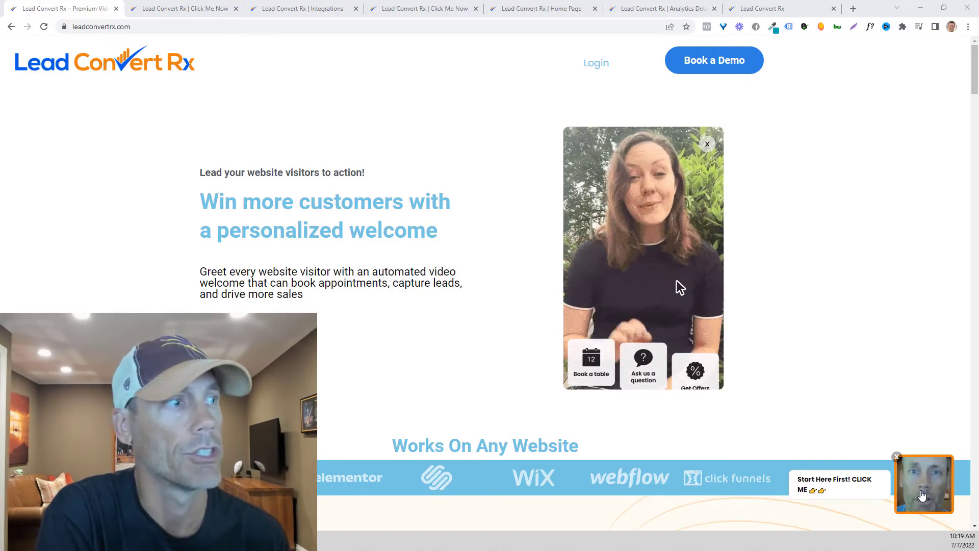
pyautogui.click(922, 496)
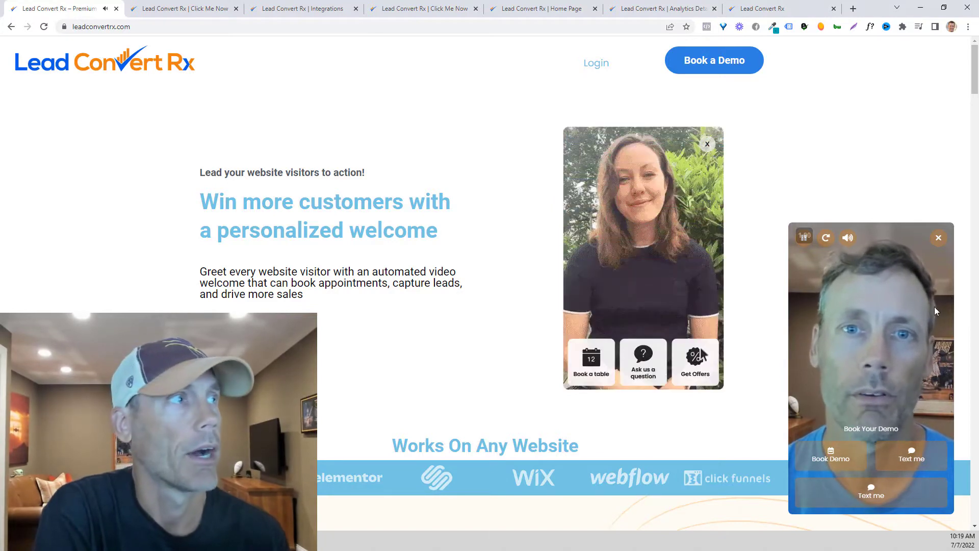
pyautogui.click(939, 237)
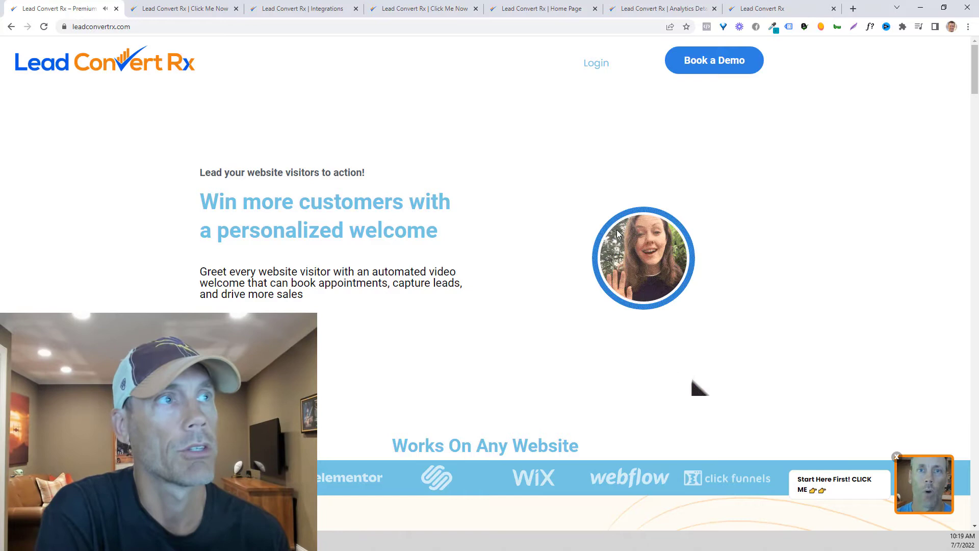
# Step: Scroll down the homepage toward the Personalize section
pyautogui.scroll(-5, 515, 291)
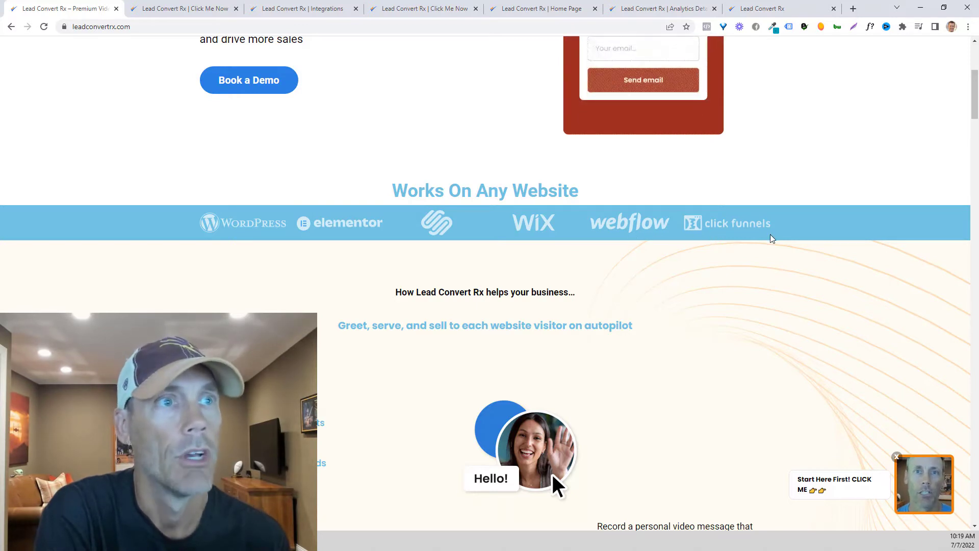
pyautogui.scroll(-2, 763, 271)
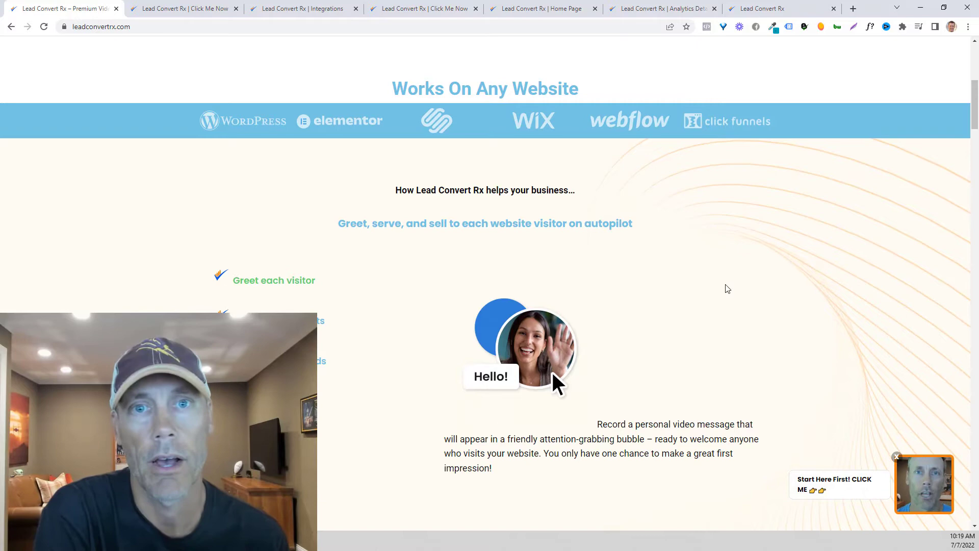
pyautogui.scroll(-2, 709, 295)
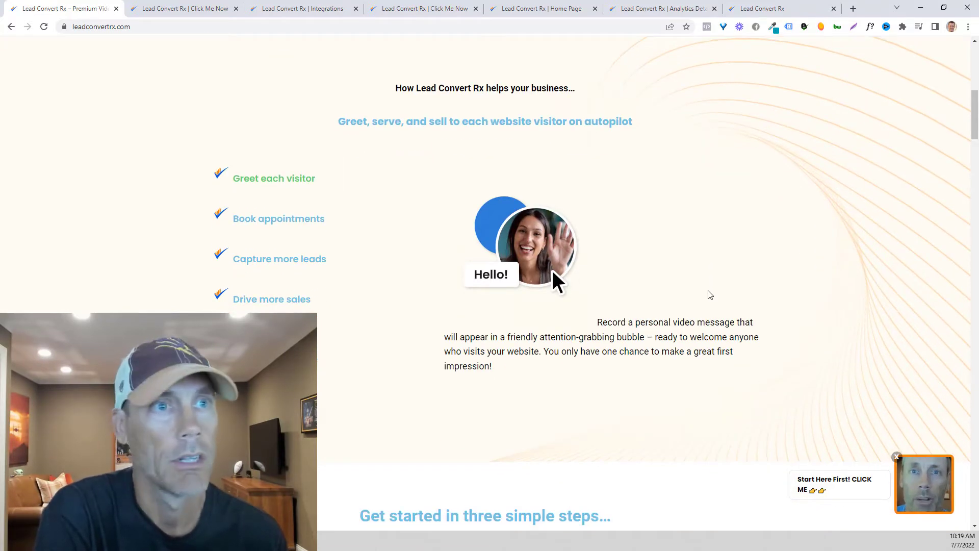
pyautogui.scroll(-3, 709, 295)
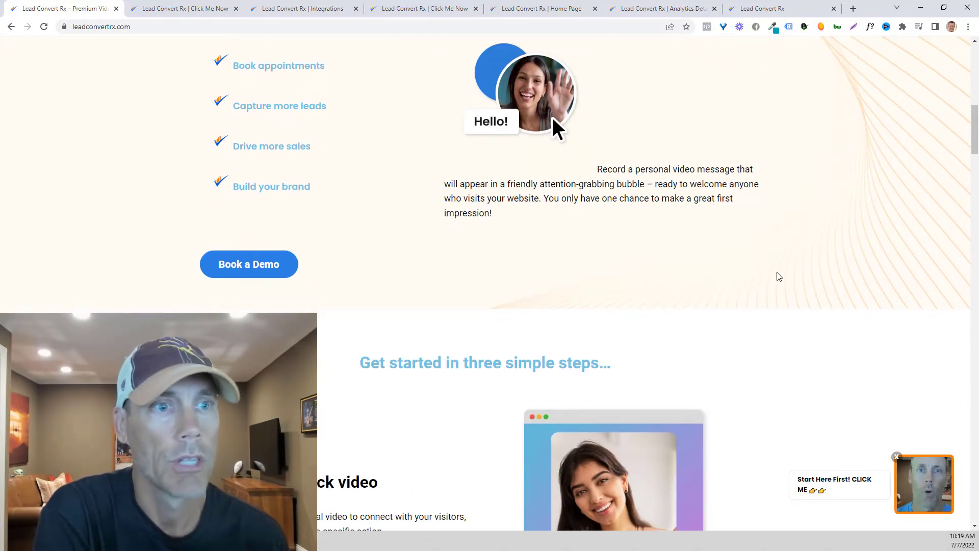
pyautogui.scroll(-3, 779, 276)
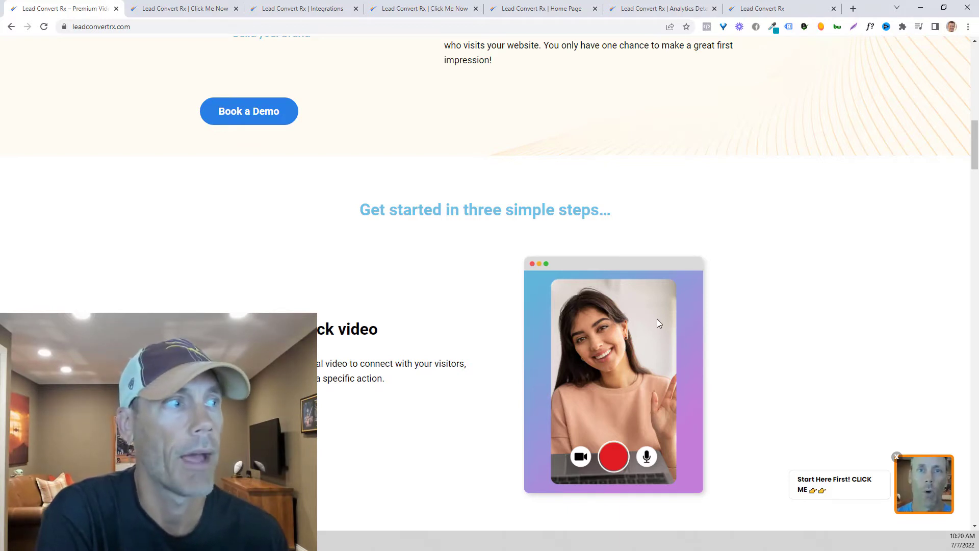
# Step: Replay and collapse the Start Here video, then scroll on to Connect Channels
pyautogui.click(914, 487)
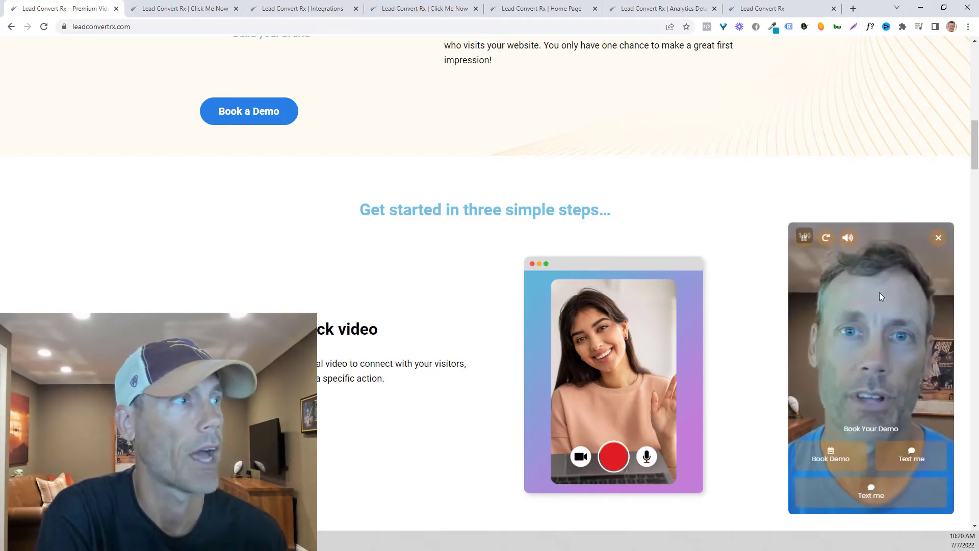
pyautogui.click(939, 237)
pyautogui.scroll(-7, 860, 382)
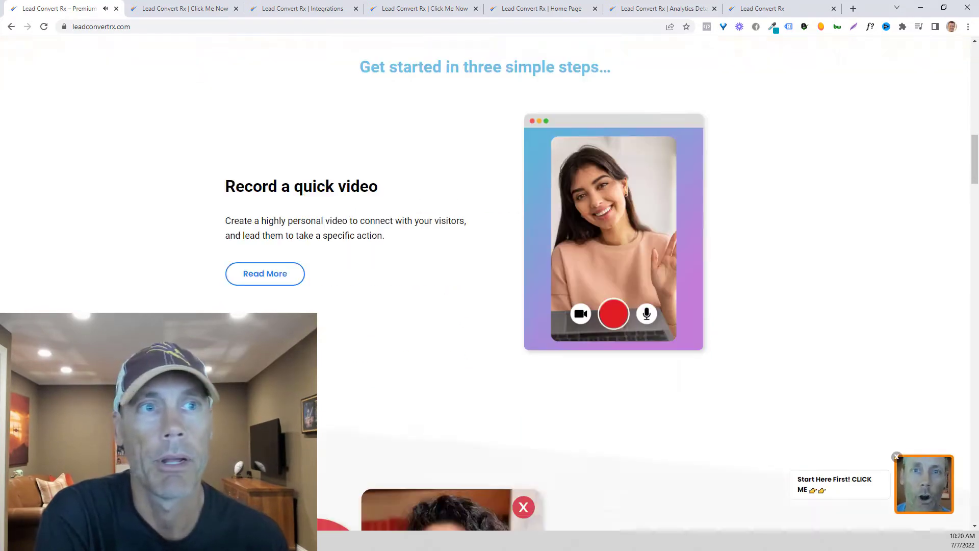
pyautogui.scroll(-2, 860, 381)
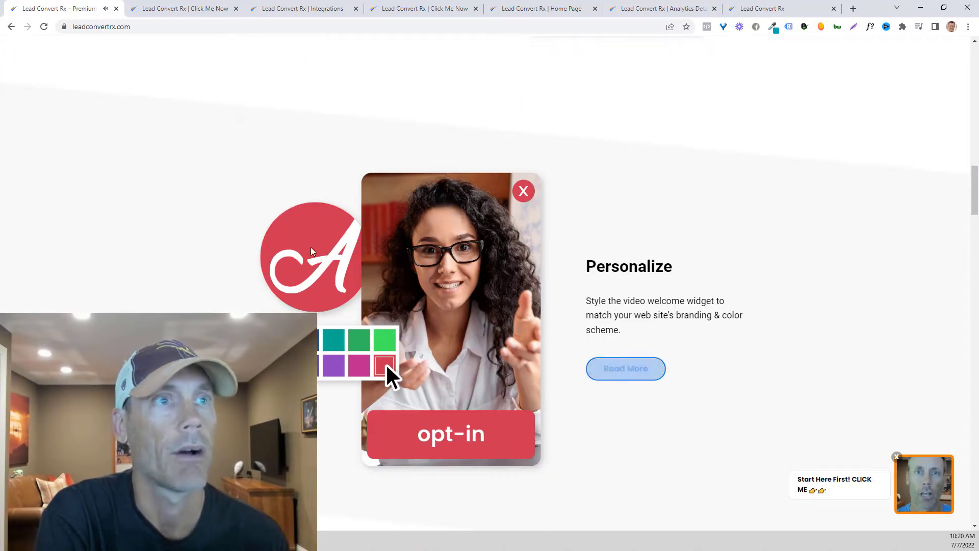
pyautogui.scroll(-7, 763, 361)
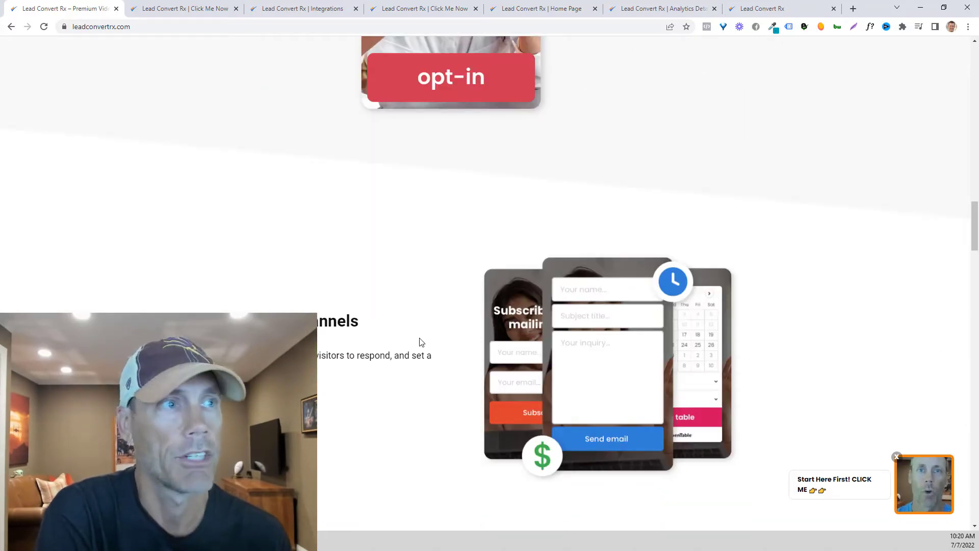
pyautogui.scroll(-5, 455, 334)
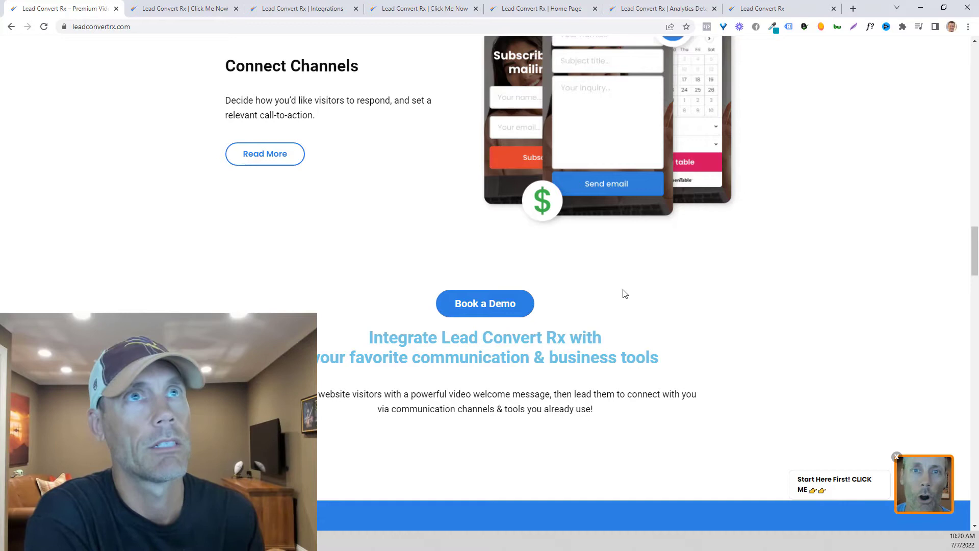
# Step: In the Click Me Now widget editor, change Button Opacity and save the design
pyautogui.click(179, 11)
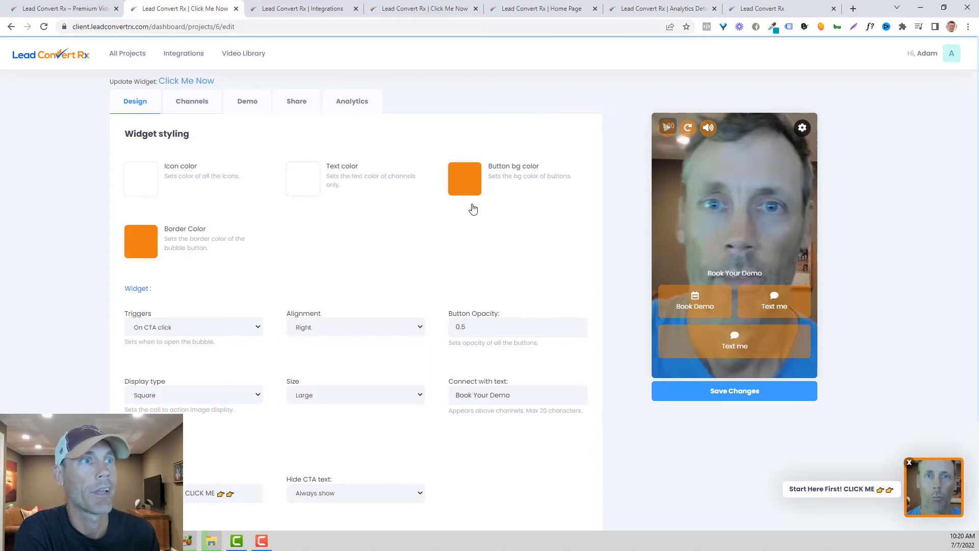
pyautogui.press('BackSpace')
pyautogui.press('BackSpace')
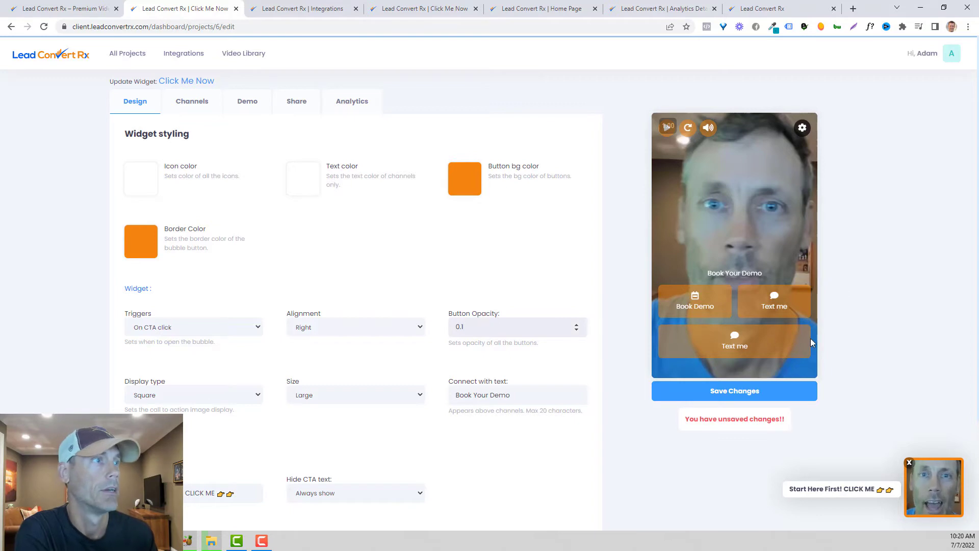
pyautogui.click(763, 395)
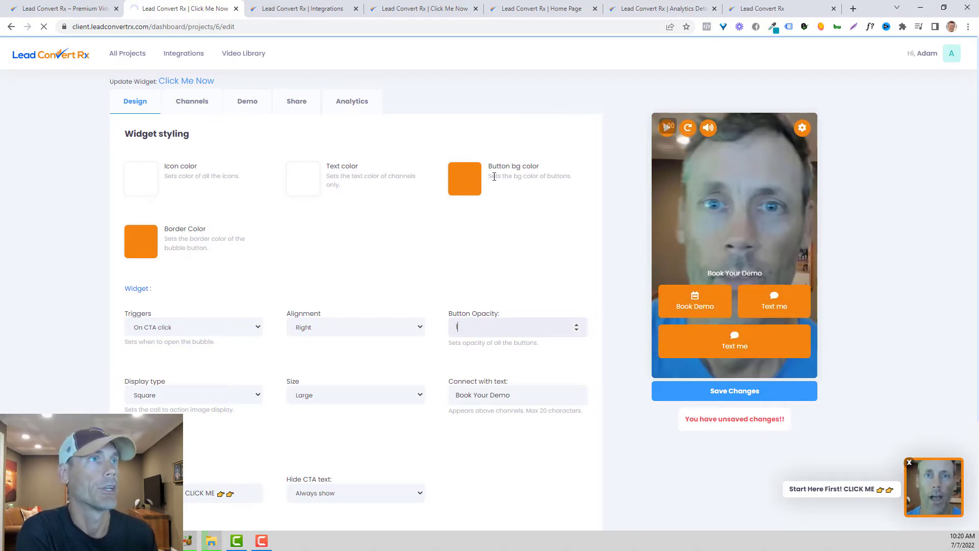
# Step: Try green and dark green button backgrounds, then cancel to keep the buttons orange
pyautogui.click(477, 179)
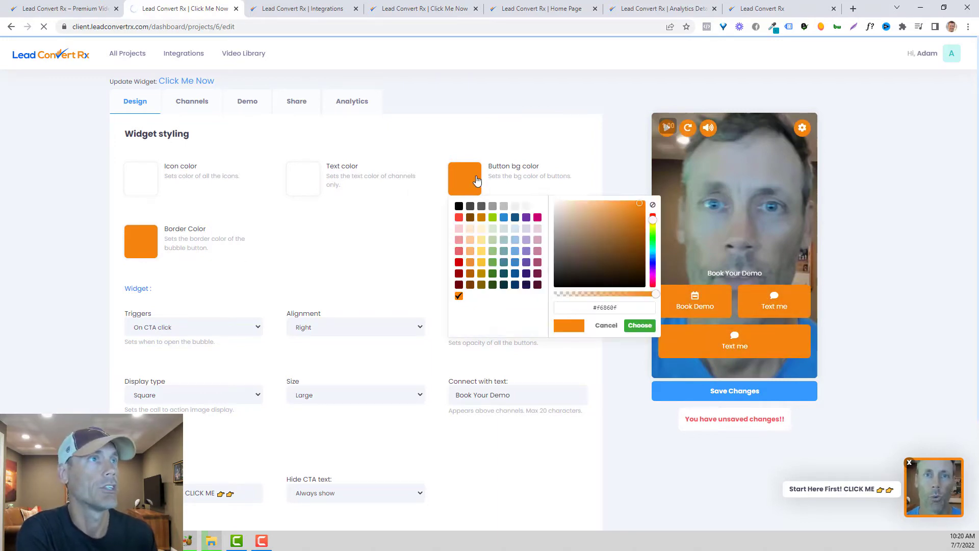
pyautogui.click(493, 251)
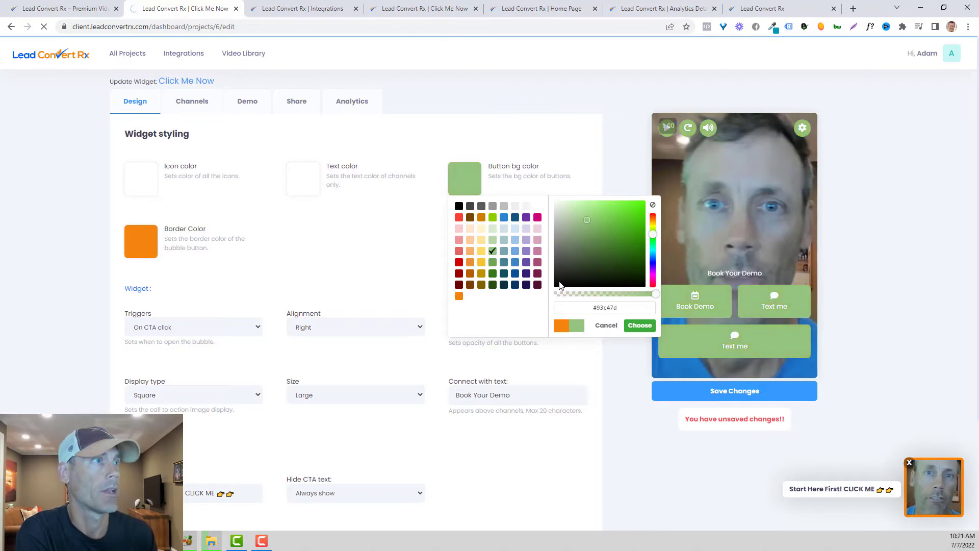
pyautogui.click(492, 274)
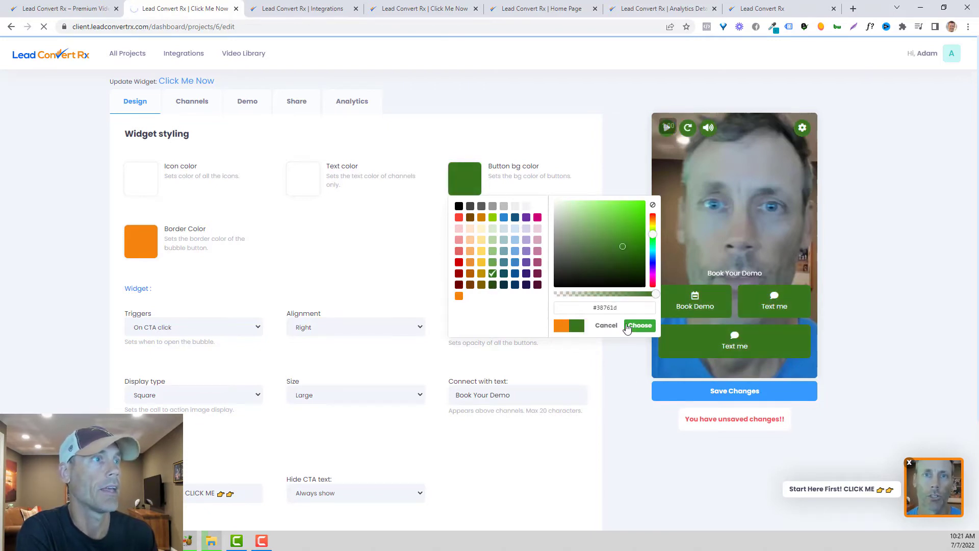
pyautogui.click(606, 325)
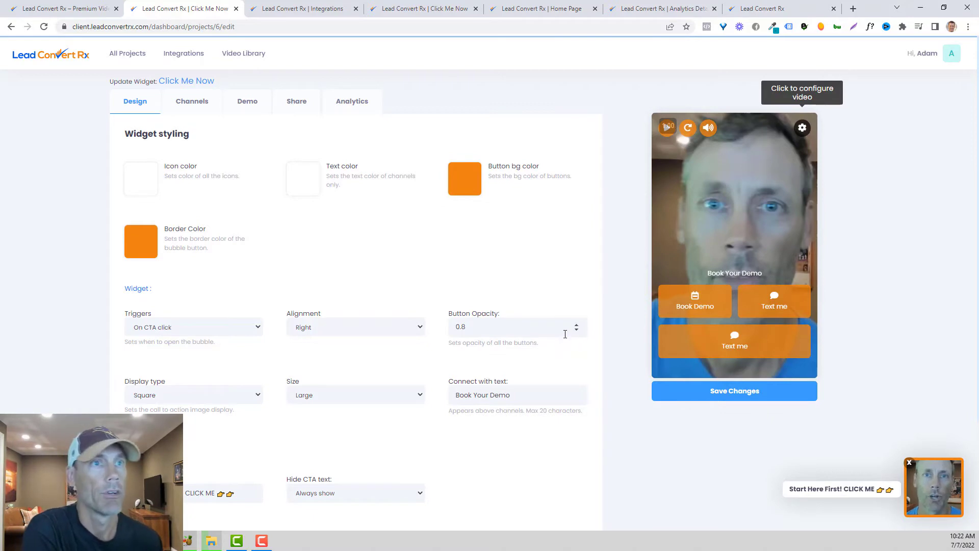
# Step: Set the widget alignment to Left and save it
pyautogui.click(385, 324)
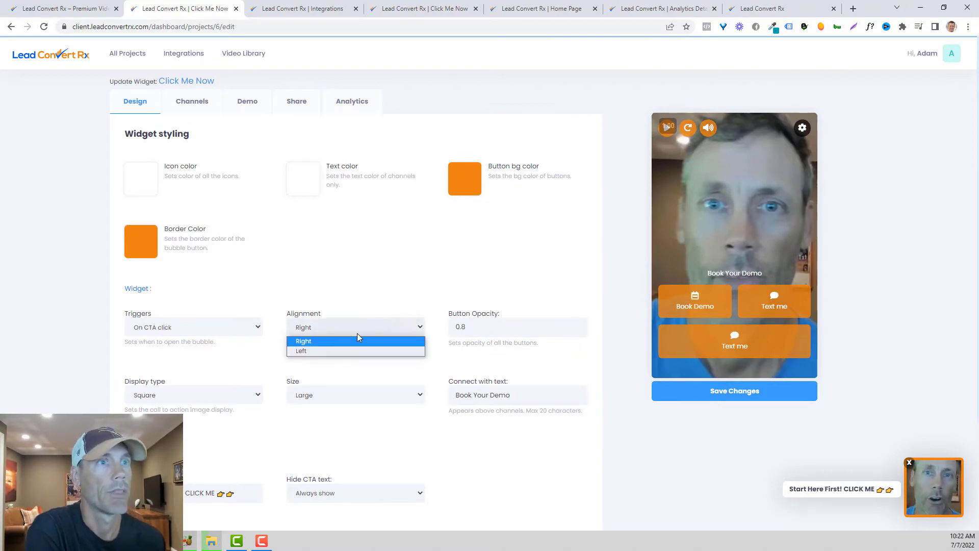
pyautogui.click(332, 349)
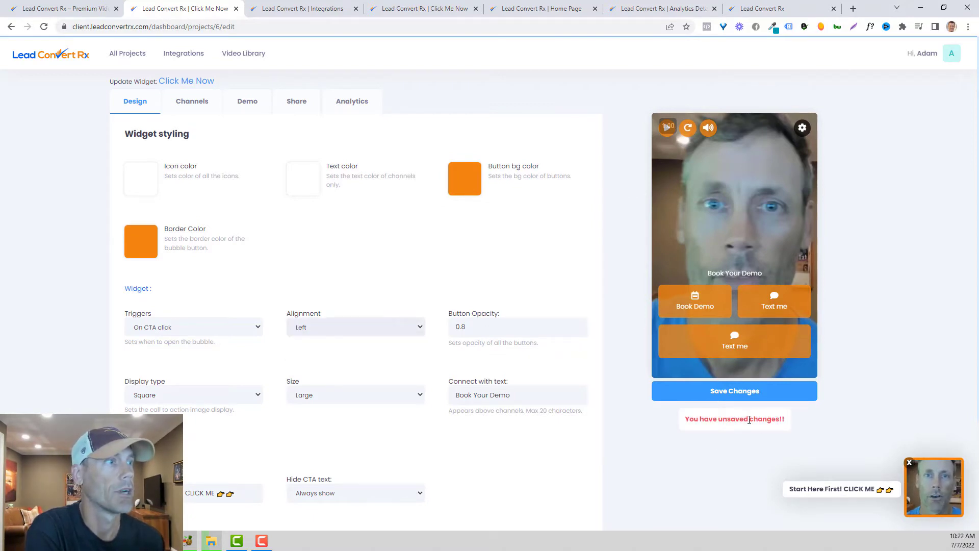
pyautogui.click(740, 392)
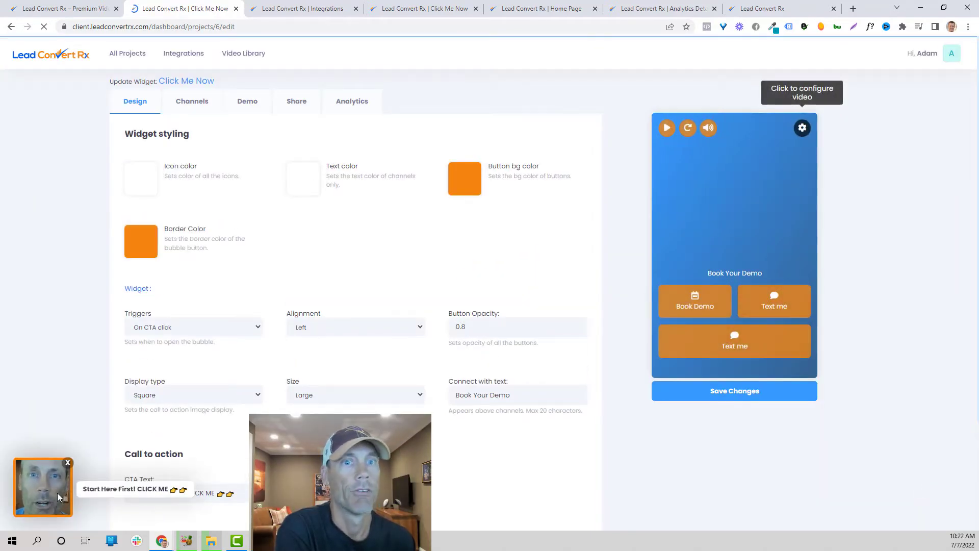
# Step: Set the alignment back to Right, view the triggers list, and return to the homepage
pyautogui.click(359, 327)
pyautogui.click(362, 342)
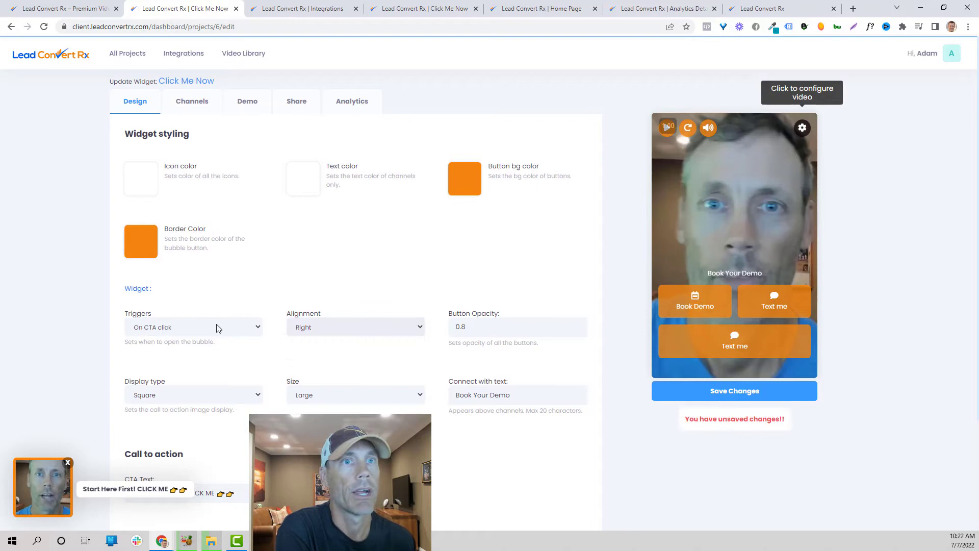
pyautogui.click(213, 328)
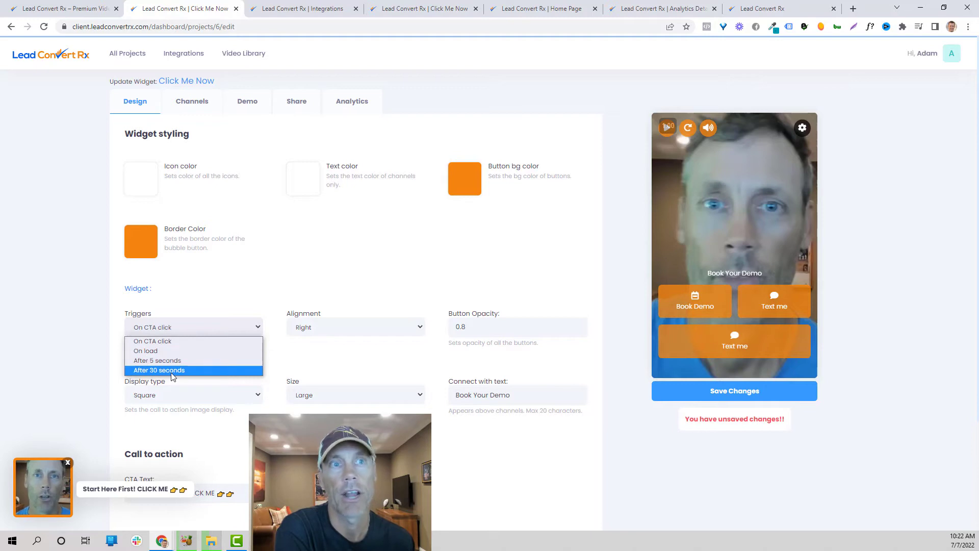
pyautogui.hotkey('ctrl', '1')
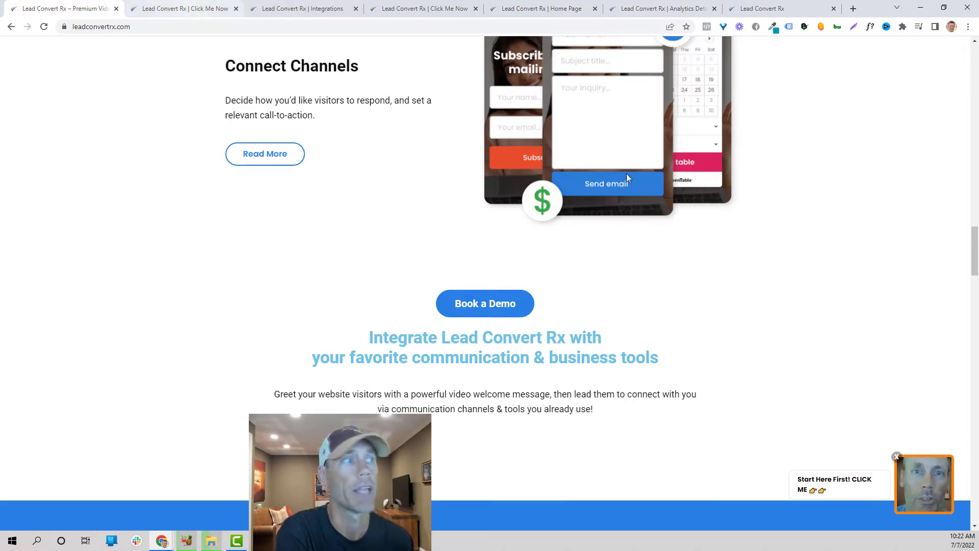
# Step: Set the widget Display type to Circle and save the change
pyautogui.click(163, 6)
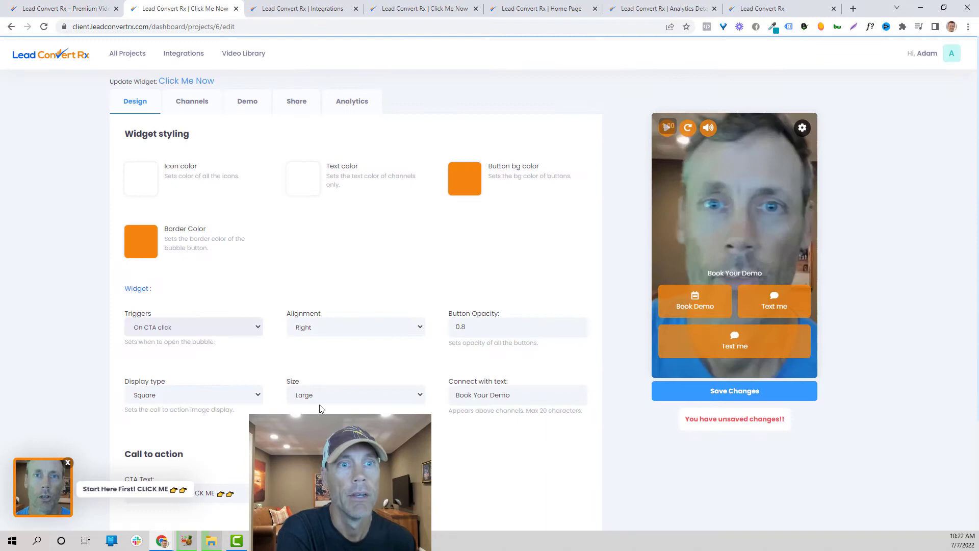
pyautogui.click(203, 394)
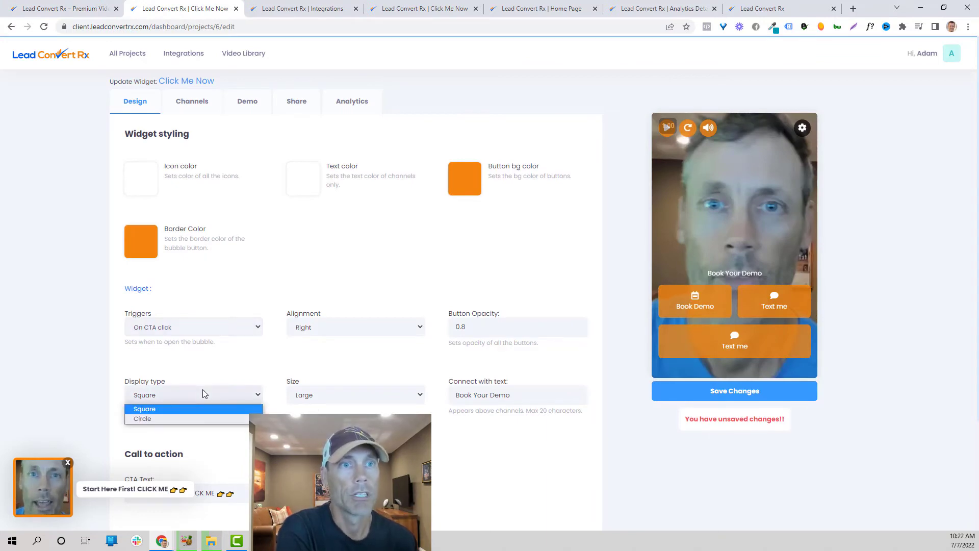
pyautogui.click(181, 418)
pyautogui.click(716, 400)
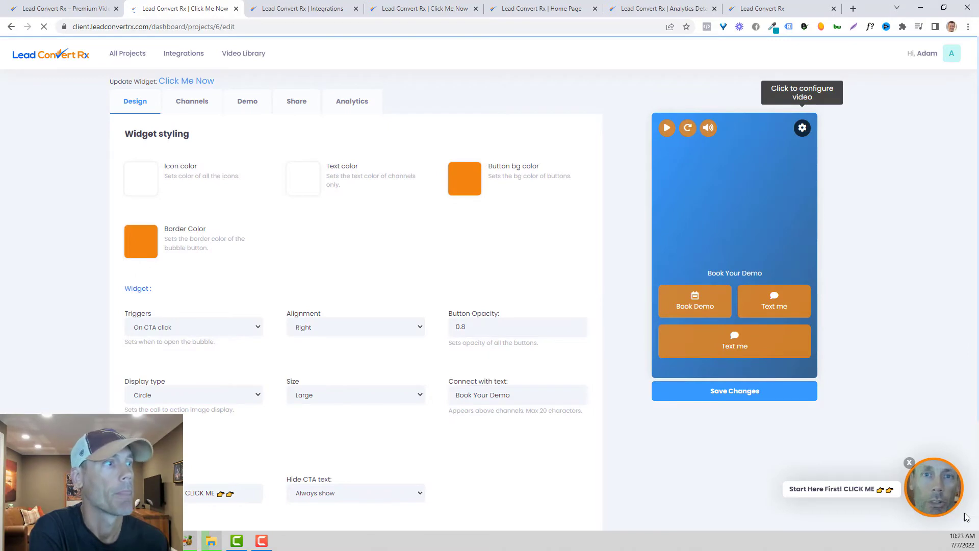
# Step: Look through the widget Size options, leaving Size at Large
pyautogui.click(383, 399)
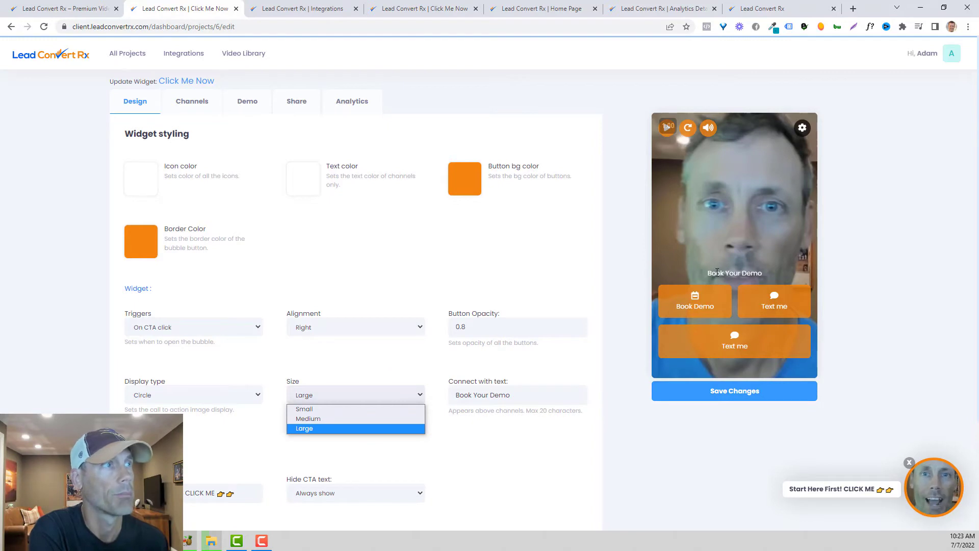
pyautogui.moveTo(712, 273); pyautogui.dragTo(753, 271)
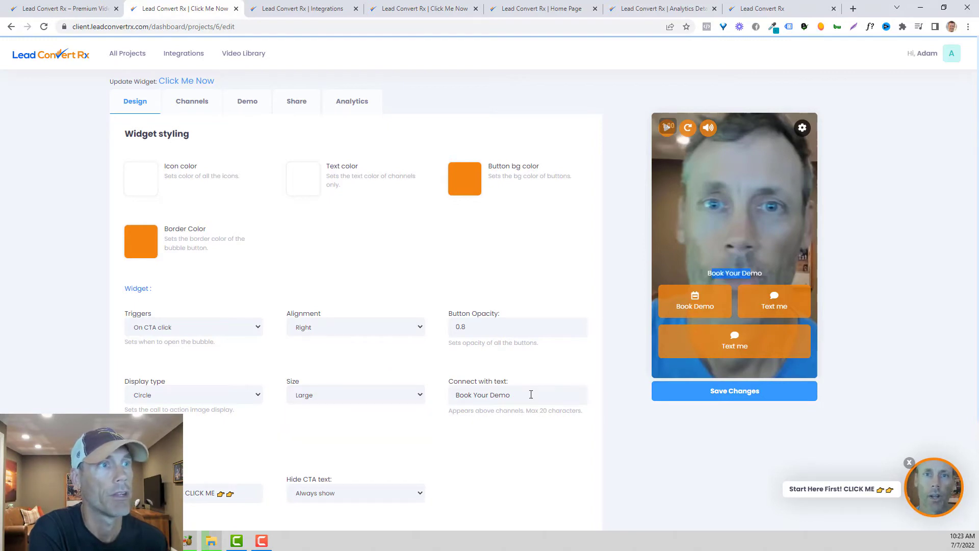
pyautogui.scroll(-3, 536, 386)
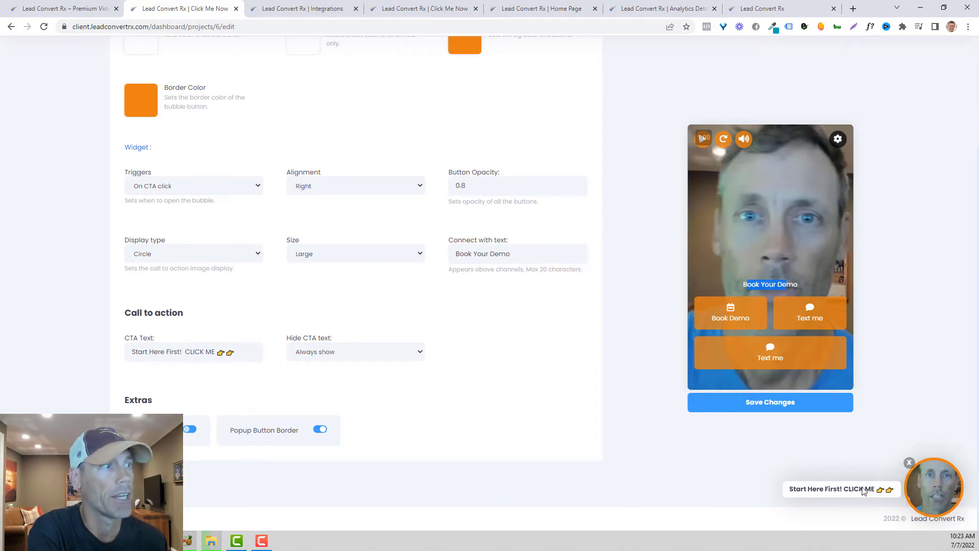
pyautogui.click(117, 2)
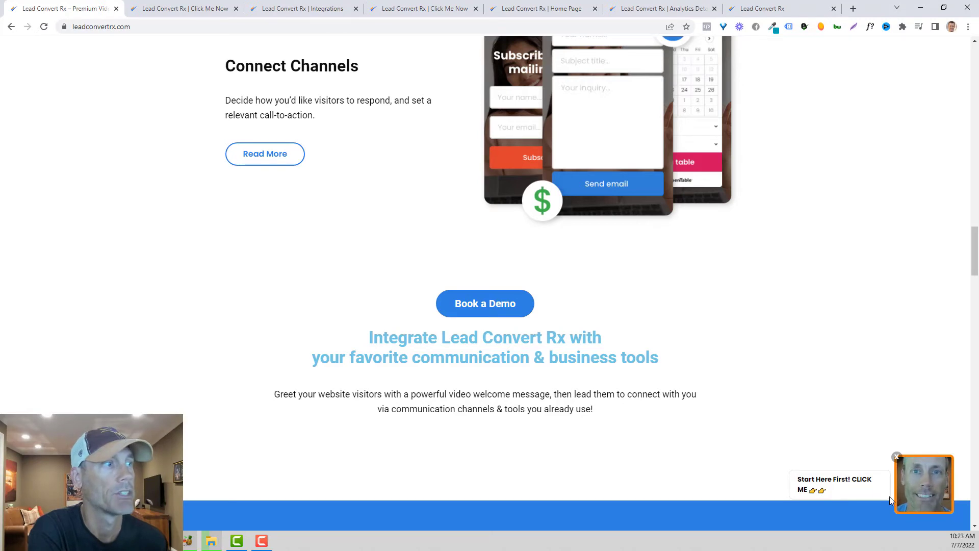
pyautogui.click(180, 9)
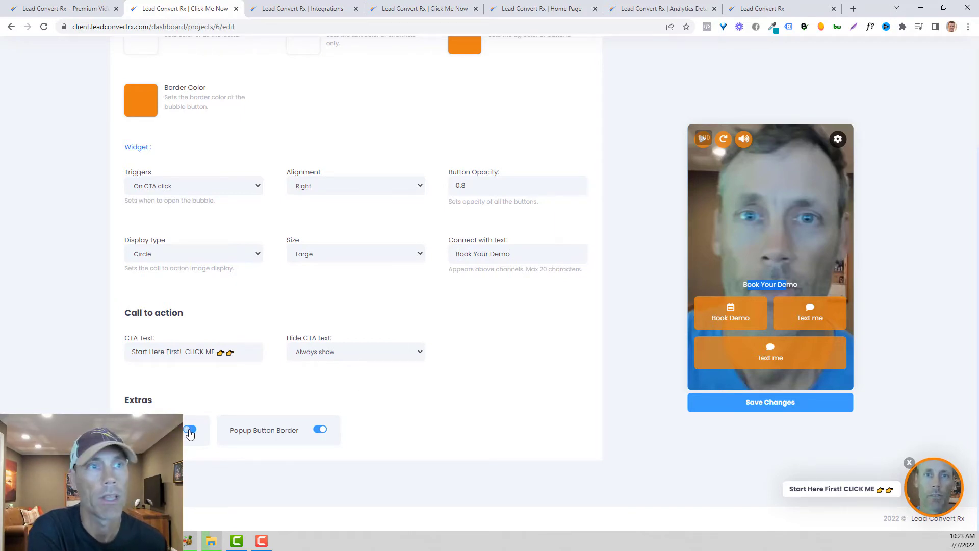
pyautogui.click(379, 359)
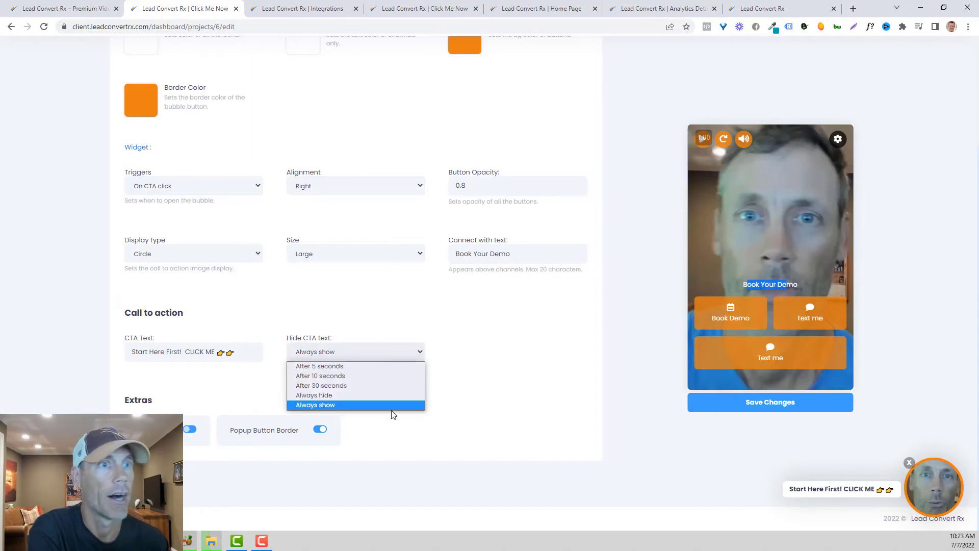
pyautogui.click(331, 368)
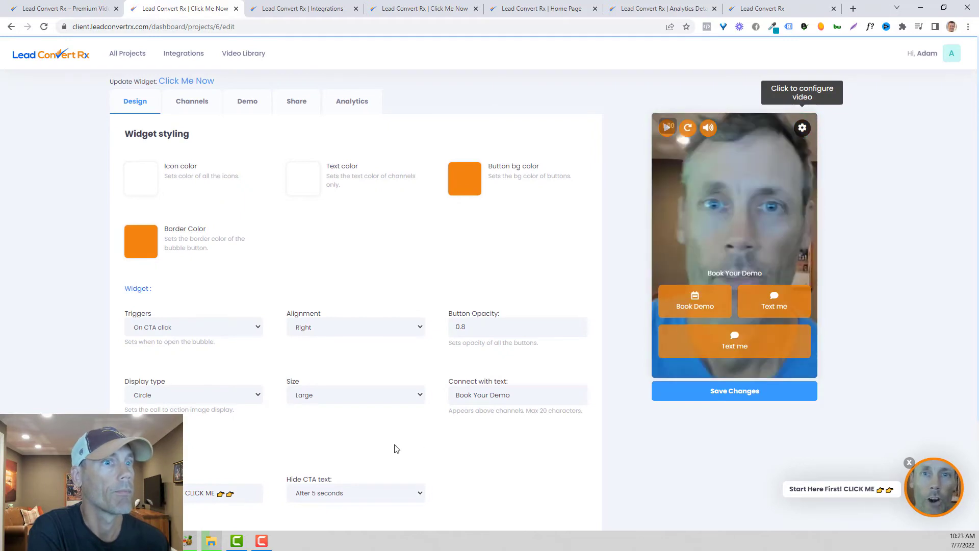
pyautogui.scroll(-3, 377, 464)
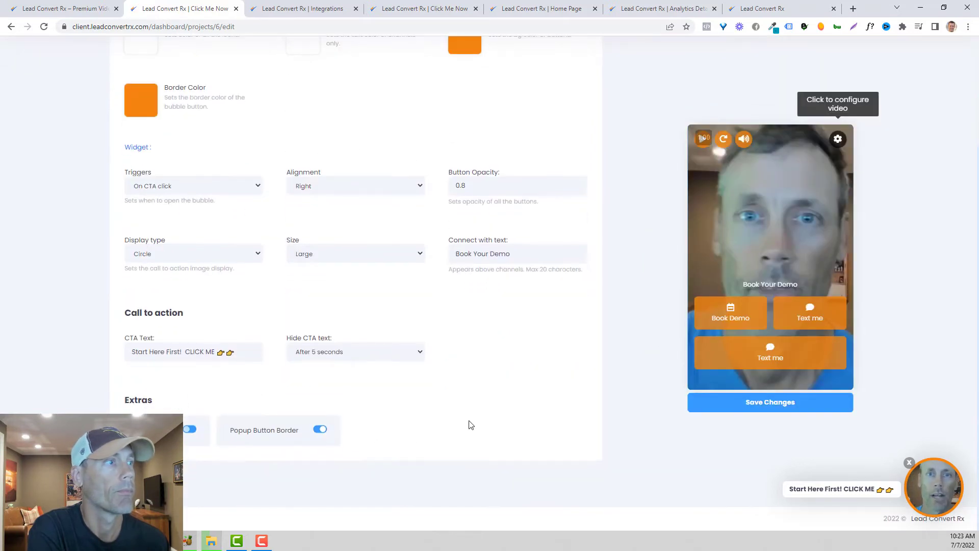
pyautogui.click(321, 353)
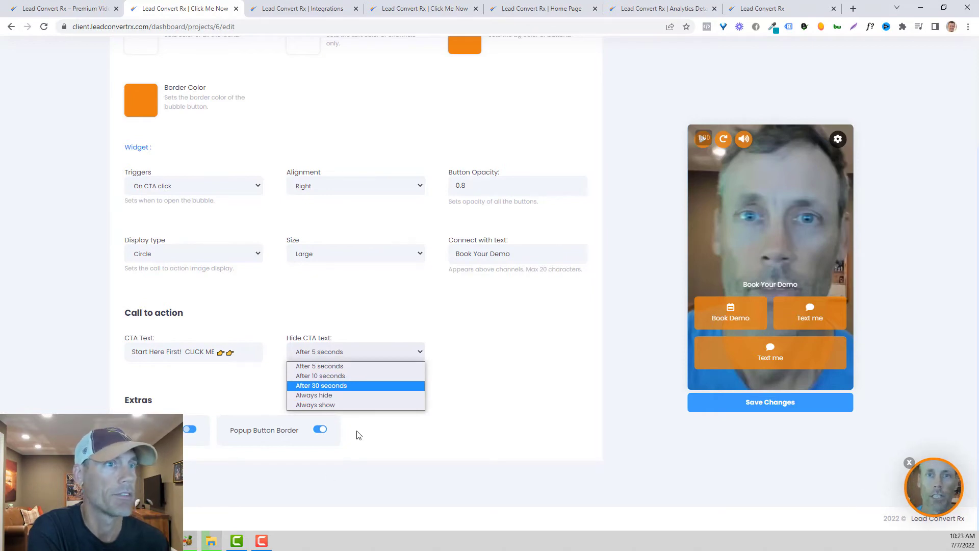
pyautogui.click(322, 405)
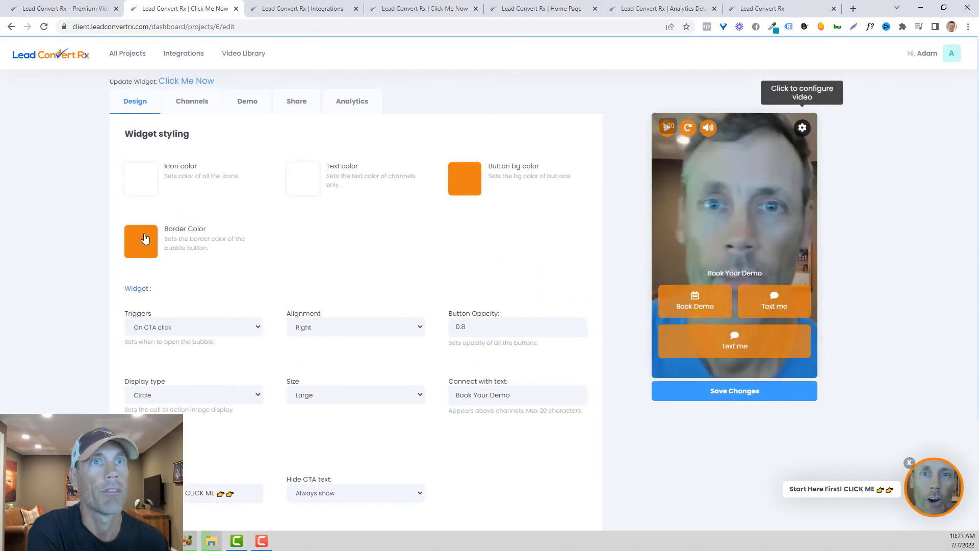
# Step: Make the bubble border light green #93c47d, then view the Integrations page
pyautogui.click(141, 242)
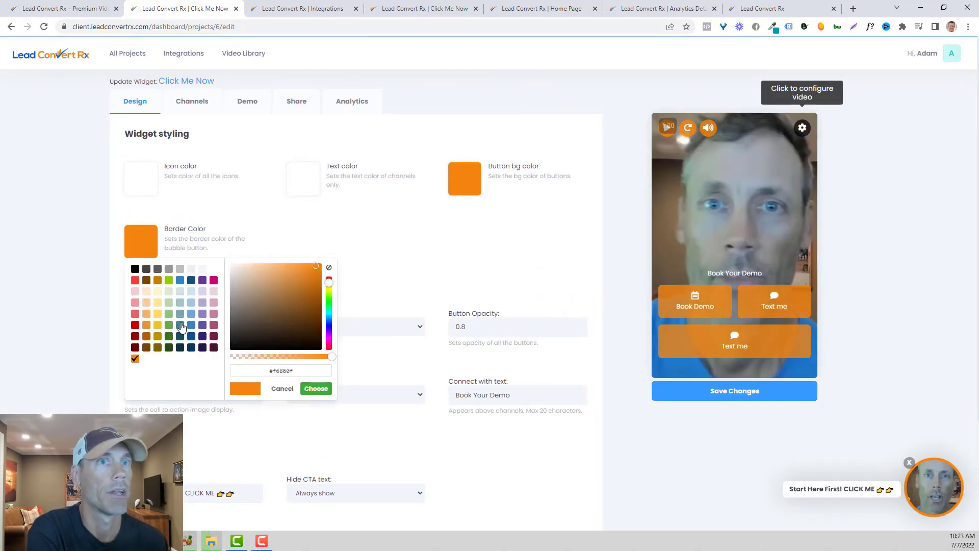
pyautogui.click(169, 314)
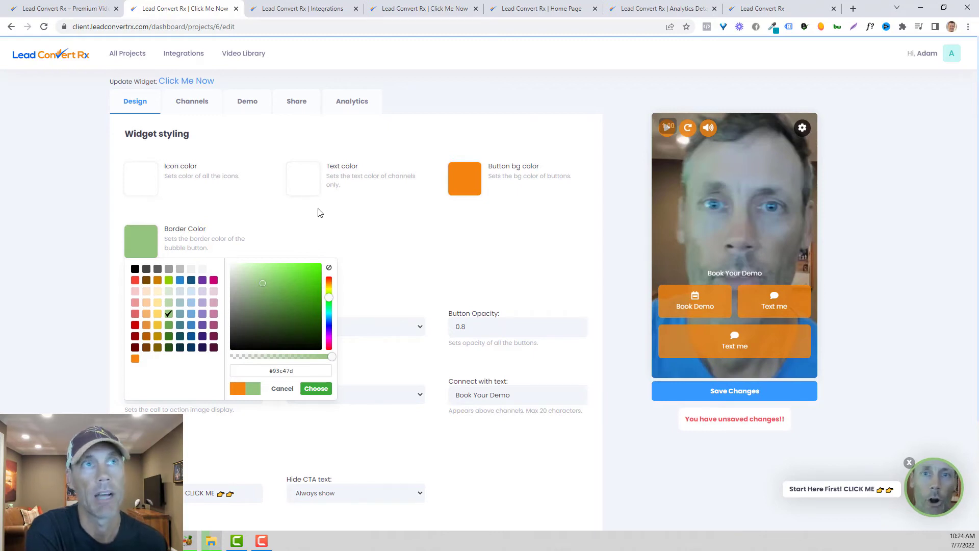
pyautogui.click(298, 9)
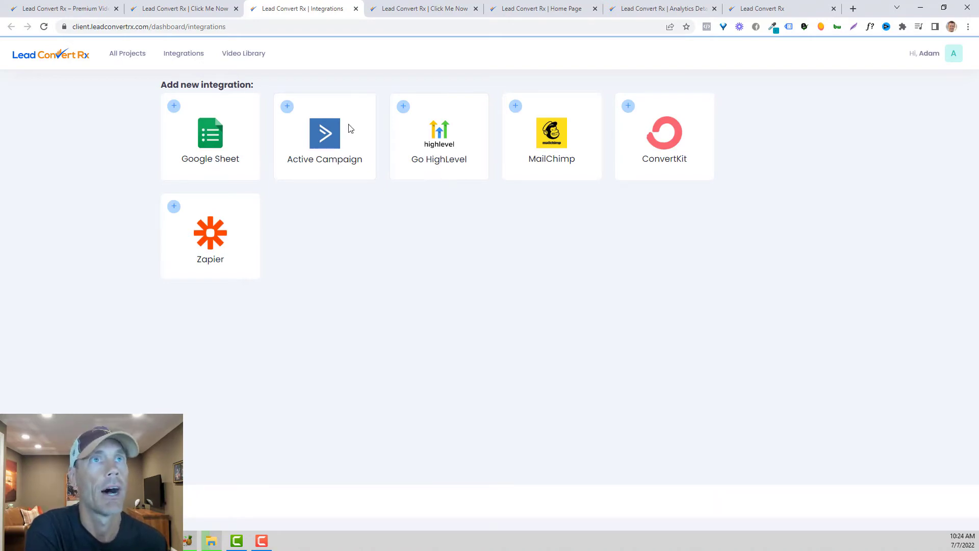
# Step: Show the Click Me Now Channels tab listing Book Demo and two Text me channels
pyautogui.click(417, 6)
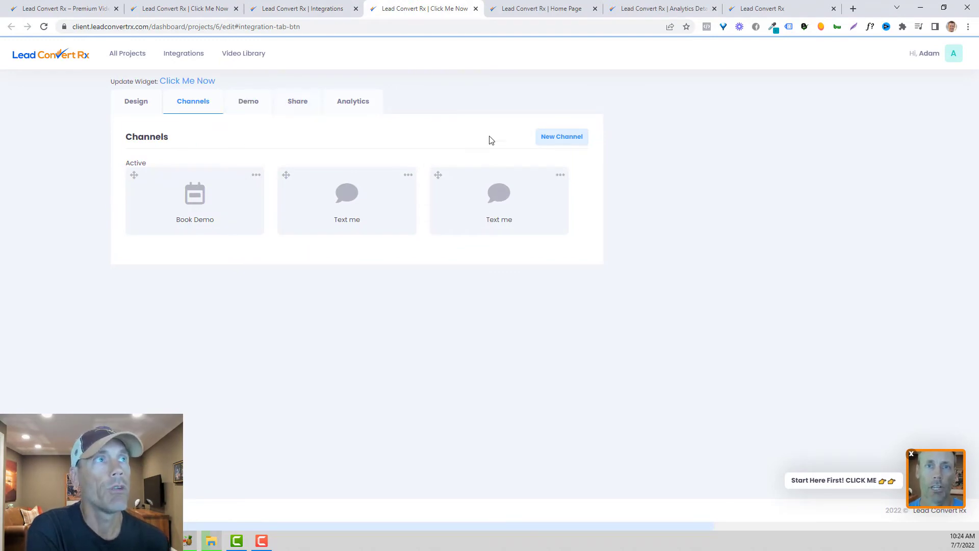
pyautogui.click(183, 8)
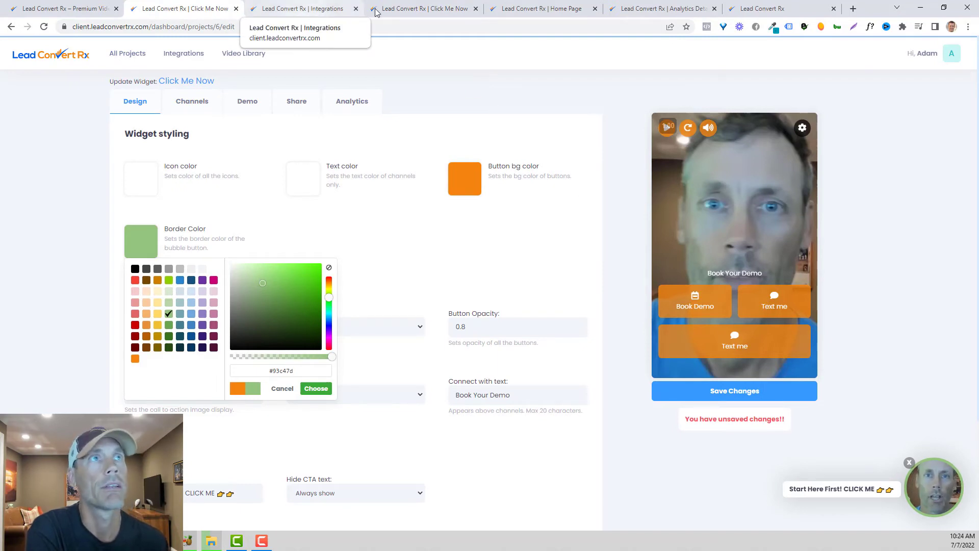
pyautogui.click(412, 9)
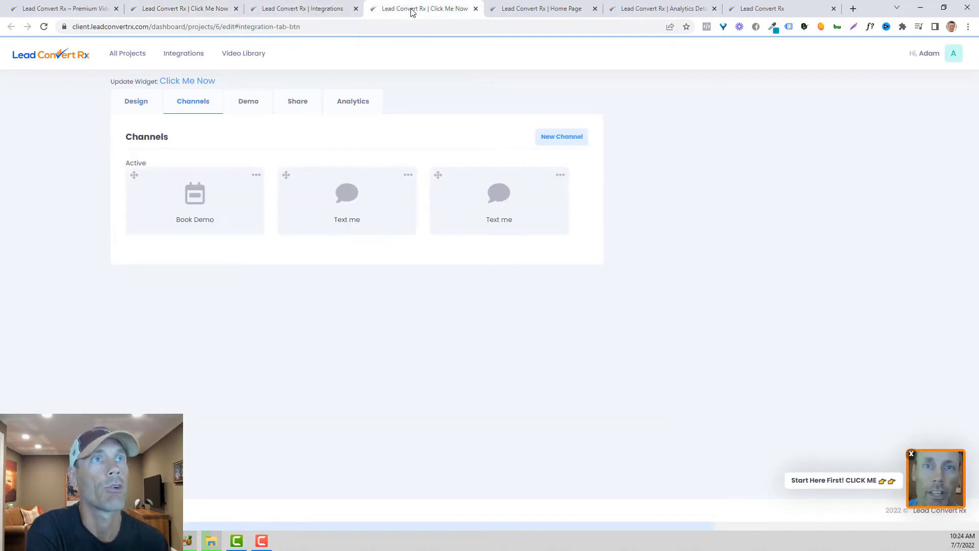
# Step: Start a Custom channel, search its icons for 'calend', then discard the channel
pyautogui.click(561, 137)
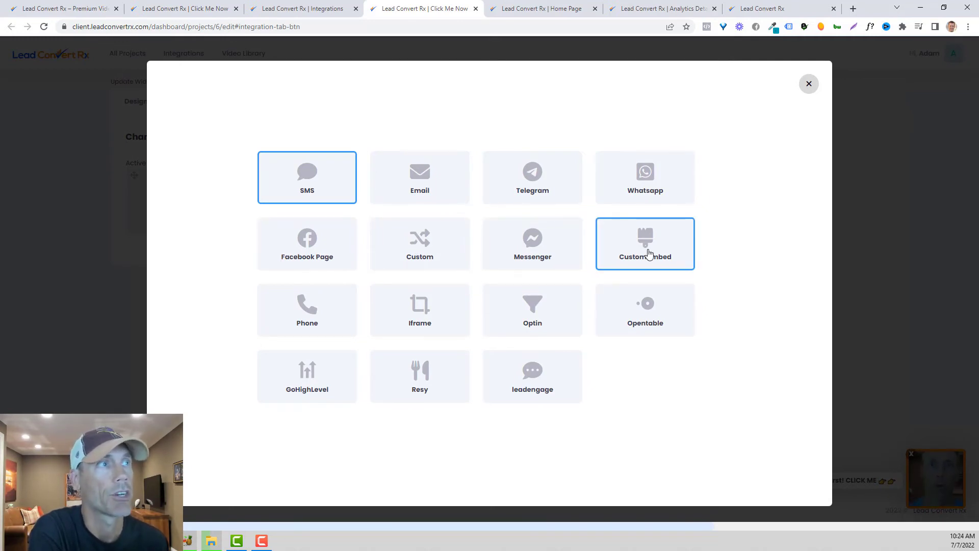
pyautogui.click(419, 252)
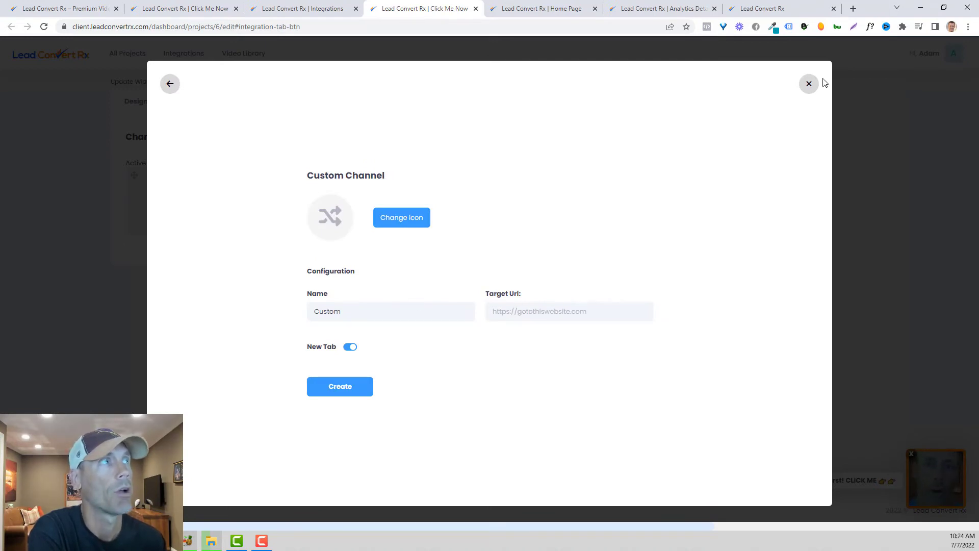
pyautogui.click(405, 225)
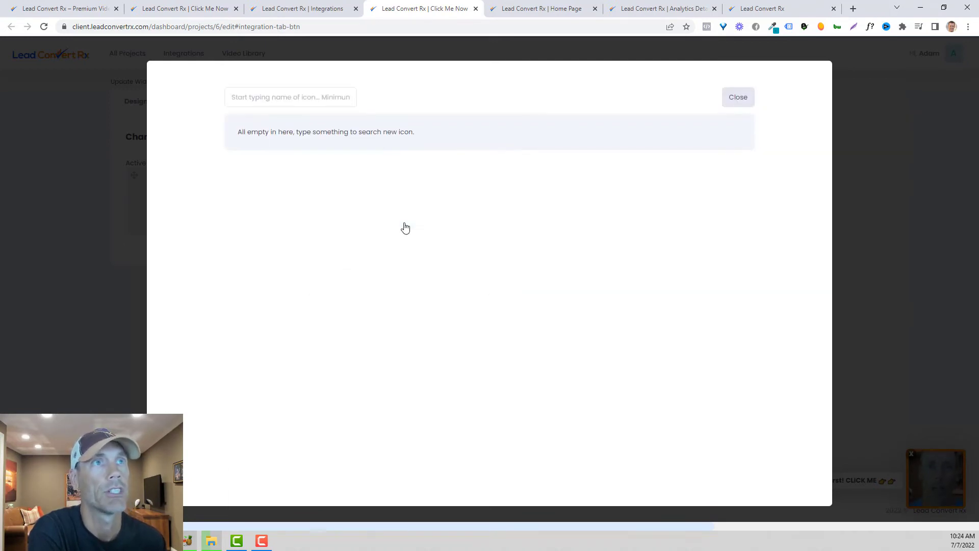
pyautogui.click(280, 99)
pyautogui.write('ca')
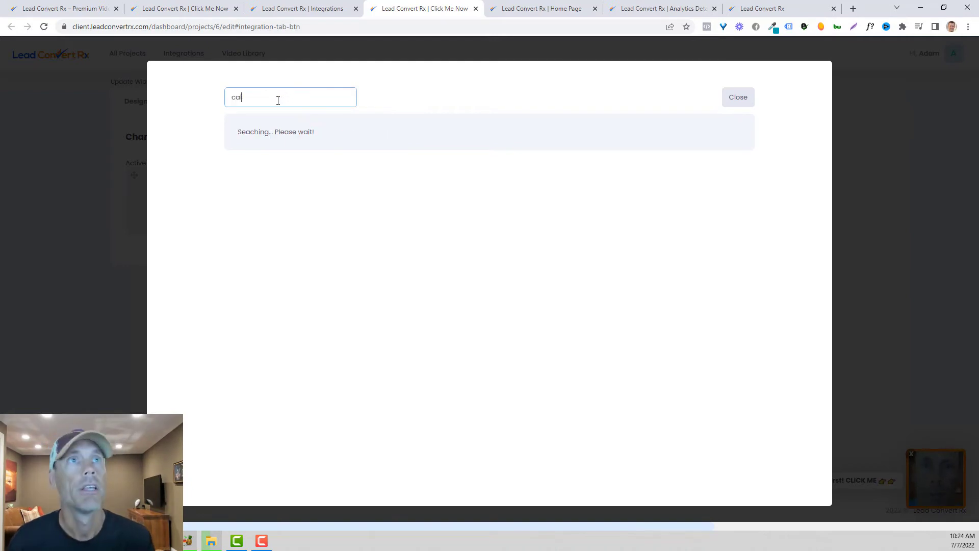
pyautogui.write('lend')
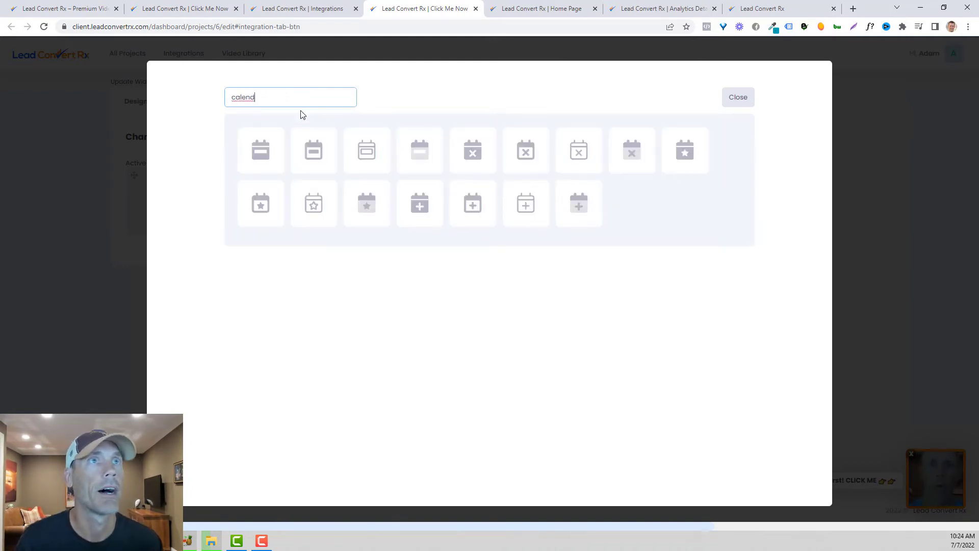
pyautogui.click(736, 100)
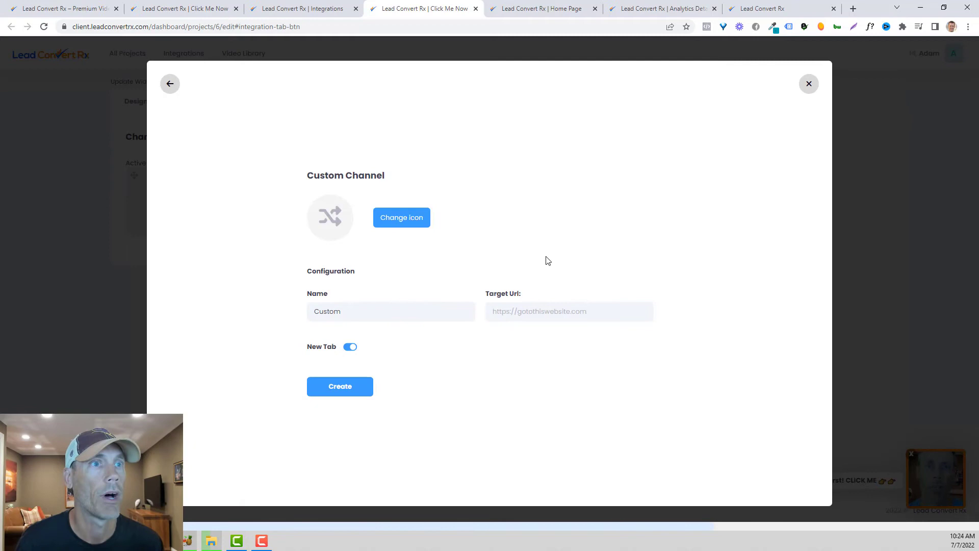
pyautogui.click(806, 88)
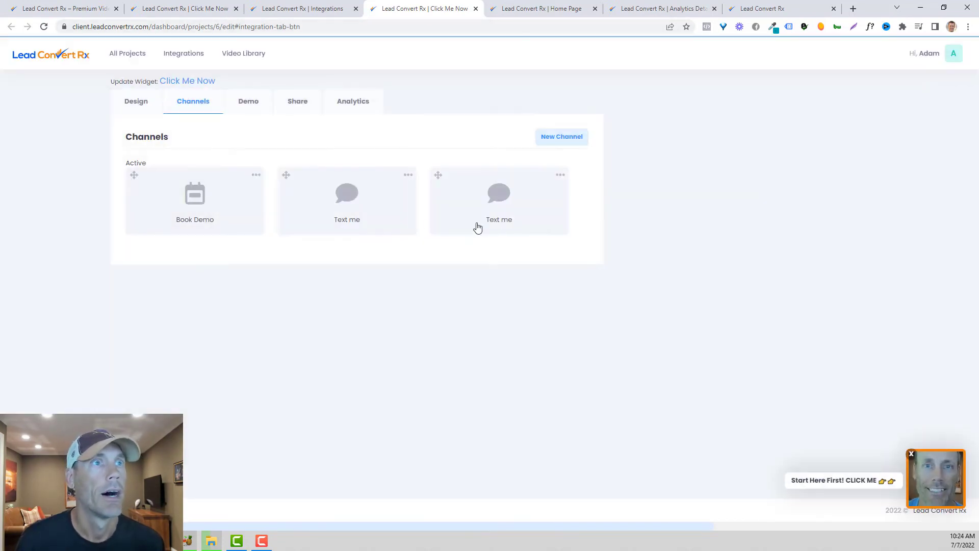
# Step: Reopen and close the channel type choices, then view the Home Page widget list
pyautogui.click(550, 134)
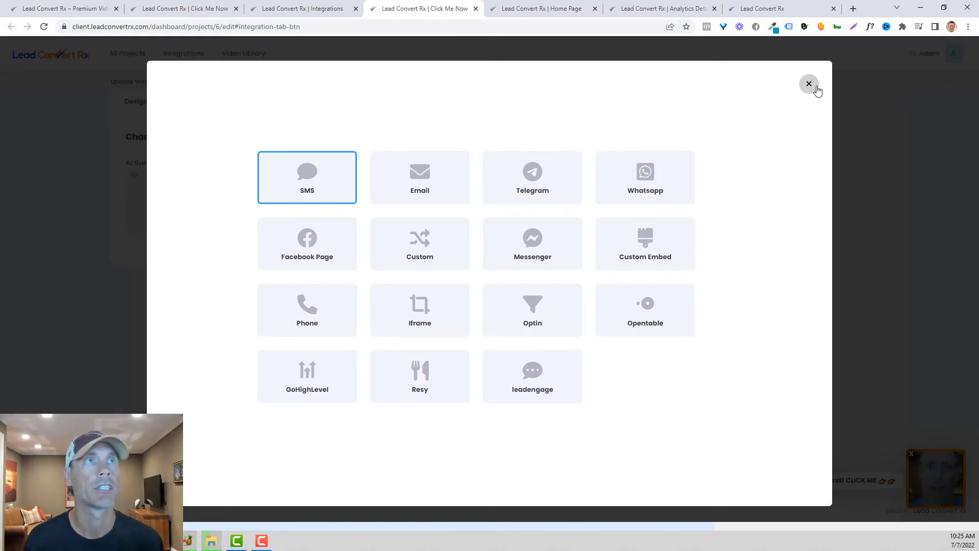
pyautogui.click(809, 84)
pyautogui.click(525, 10)
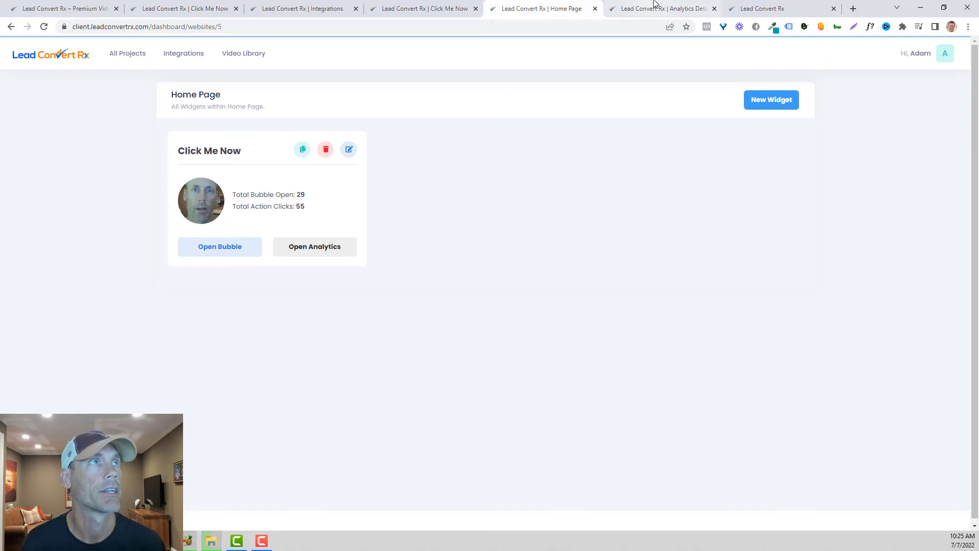
# Step: Review the Click Me Now analytics: 54 total actions, devices, countries and operating systems
pyautogui.click(683, 6)
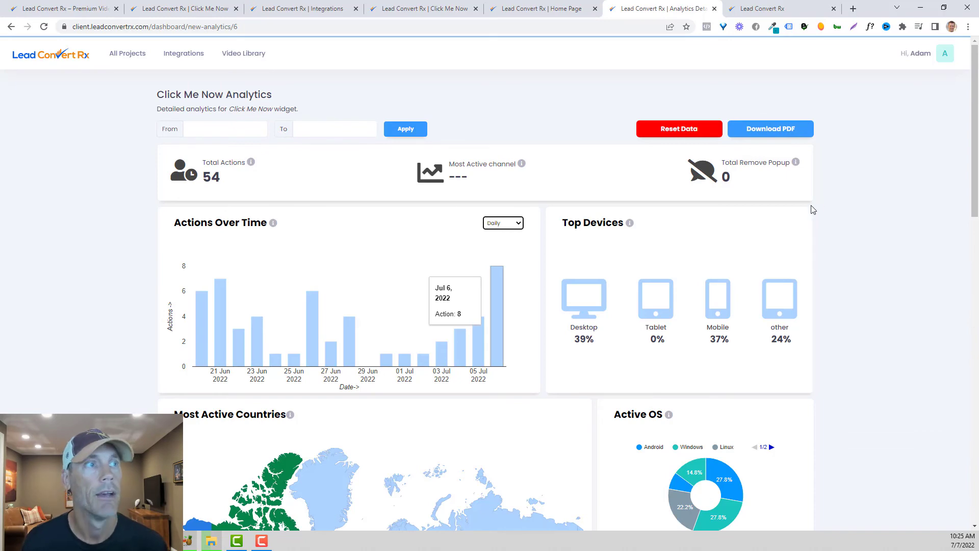
pyautogui.scroll(-3, 667, 272)
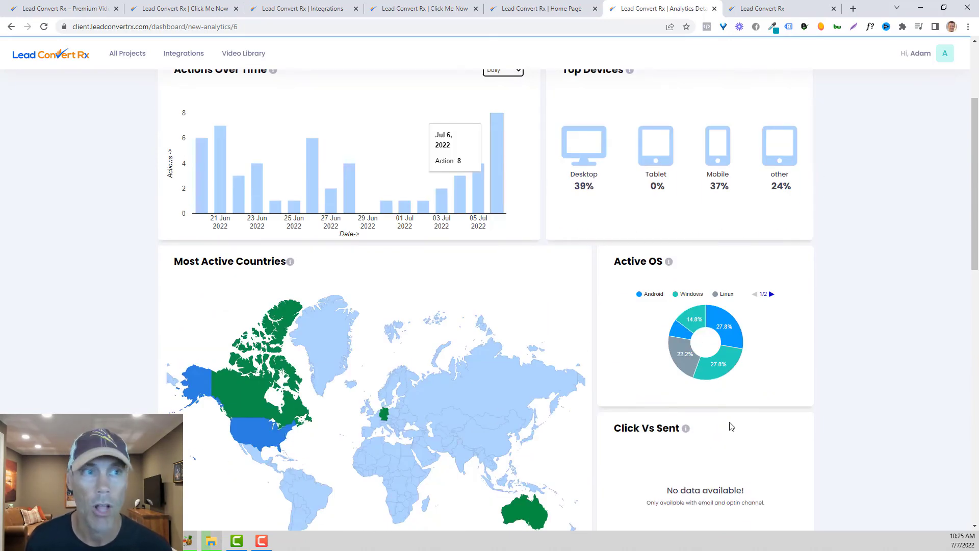
pyautogui.scroll(-2, 583, 398)
pyautogui.scroll(-1, 841, 356)
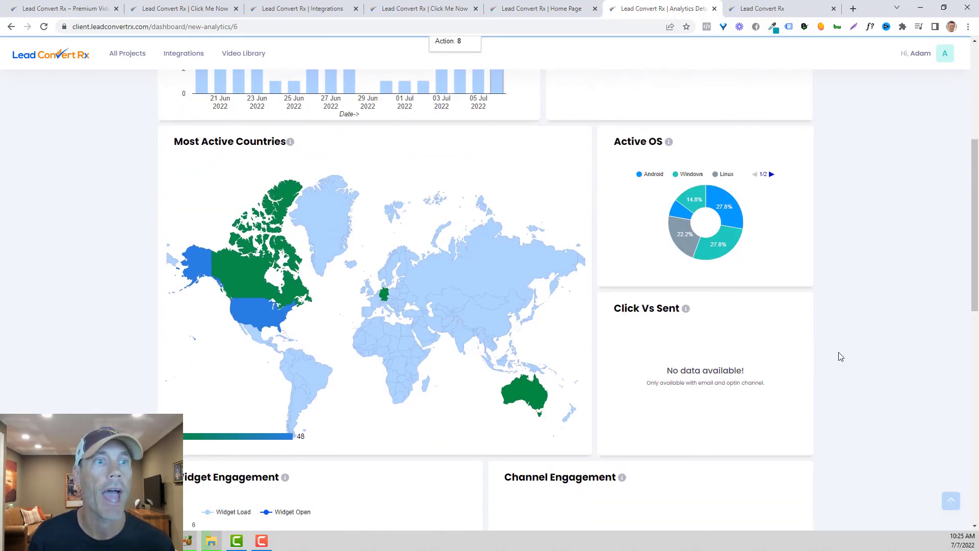
pyautogui.scroll(-4, 841, 356)
pyautogui.scroll(10, 625, 319)
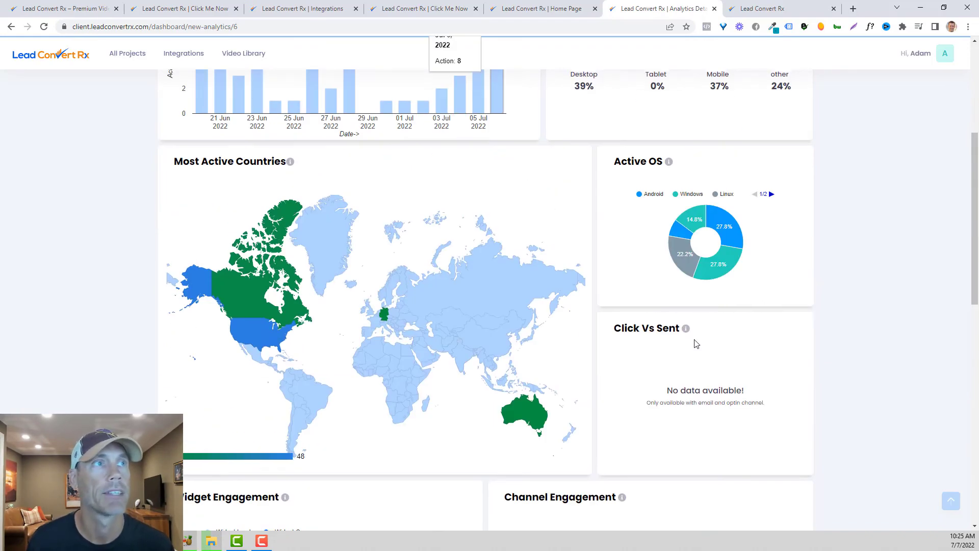
pyautogui.scroll(-1, 748, 280)
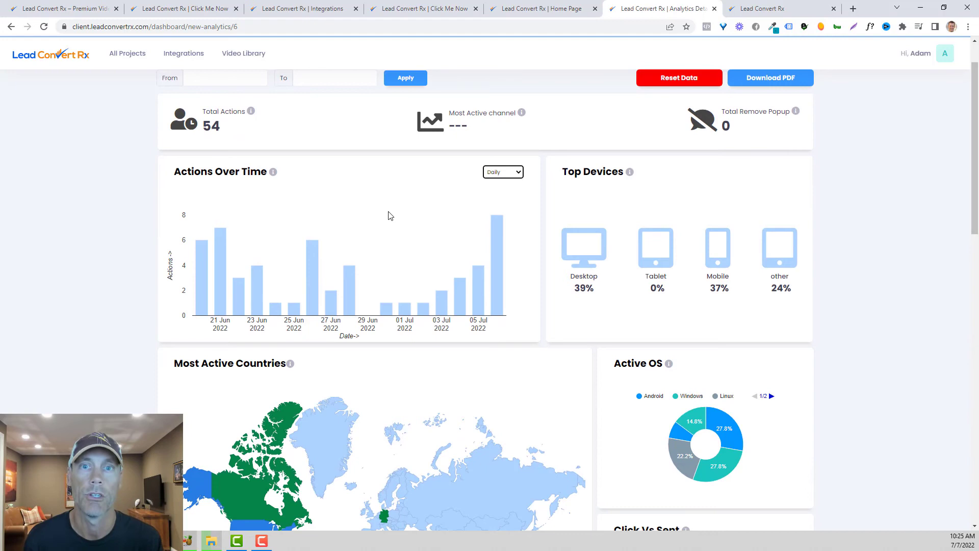
# Step: On Prospecting Widgets, cancel a new widget and preview The Ritz Of Beauty demo
pyautogui.click(763, 10)
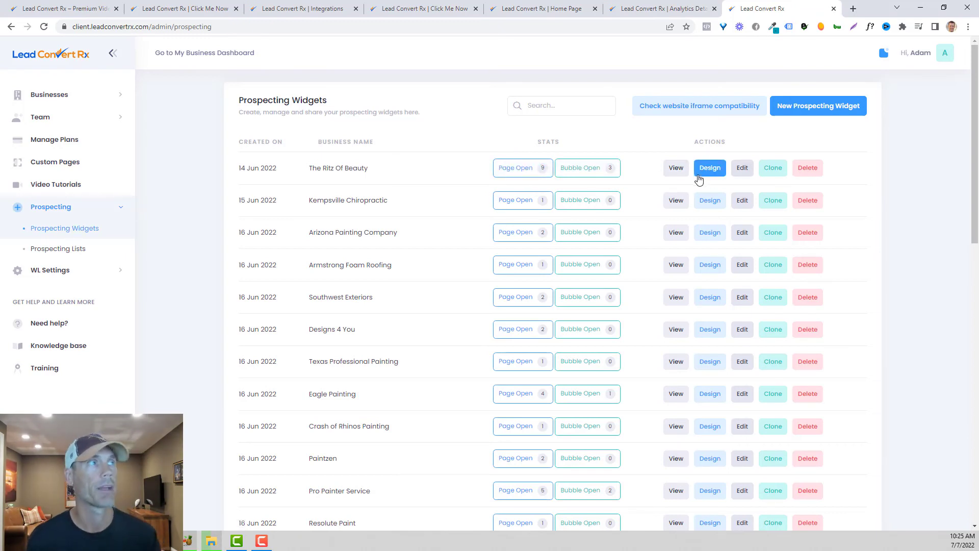
pyautogui.click(827, 109)
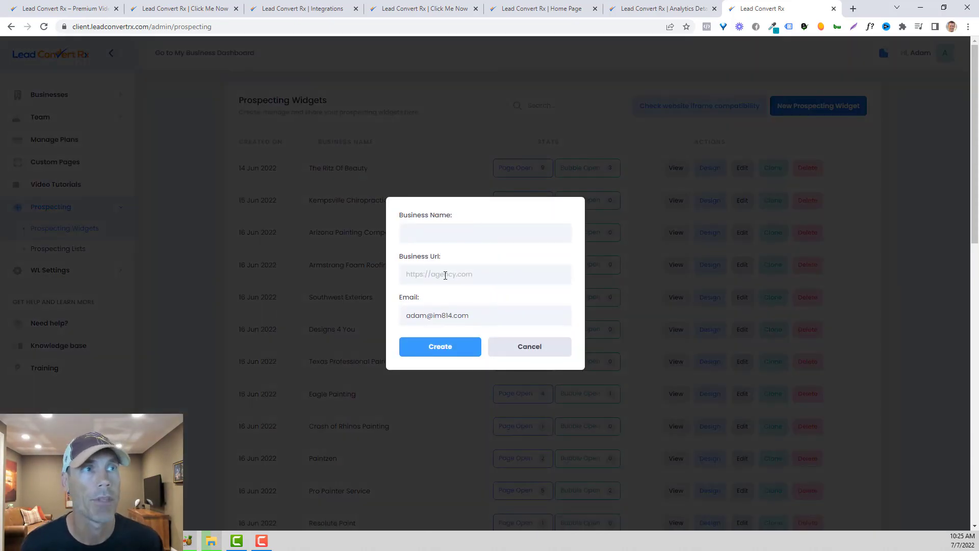
pyautogui.click(512, 349)
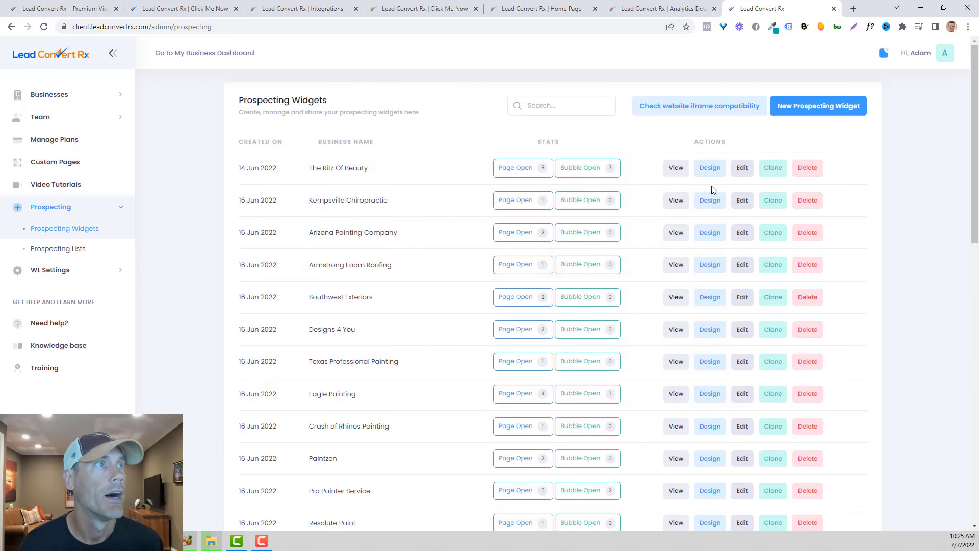
pyautogui.click(676, 169)
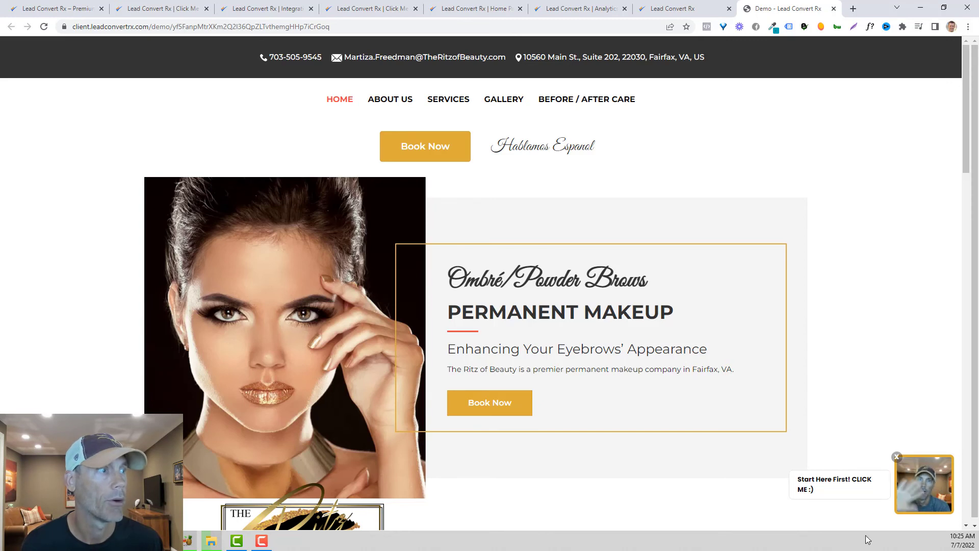
# Step: Play the Start Here First video on the demo site, shrink it, and select the page URL
pyautogui.click(921, 494)
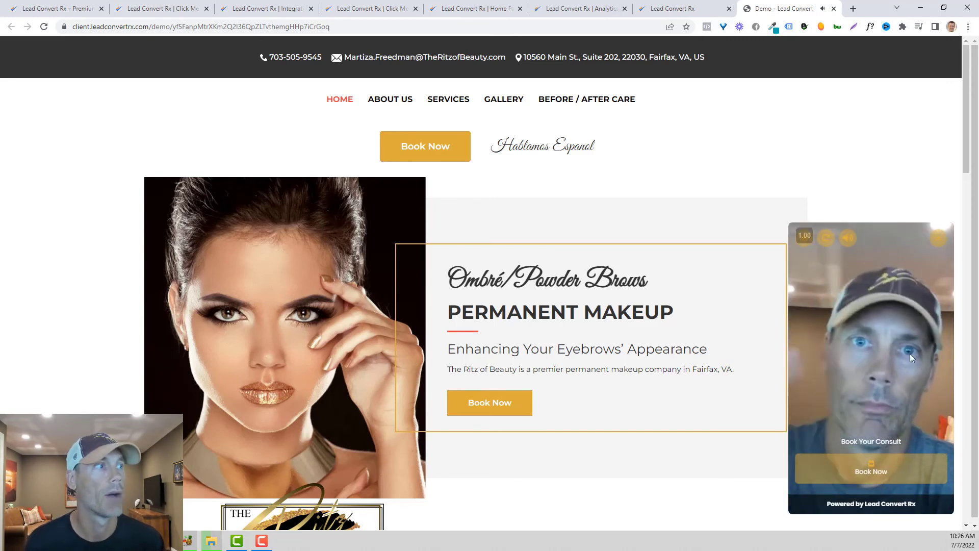
pyautogui.click(938, 238)
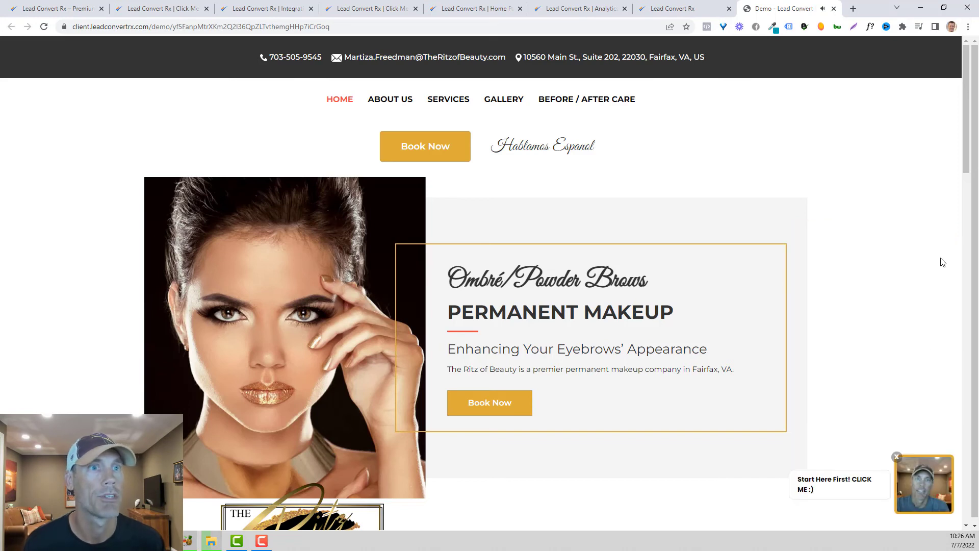
pyautogui.click(165, 28)
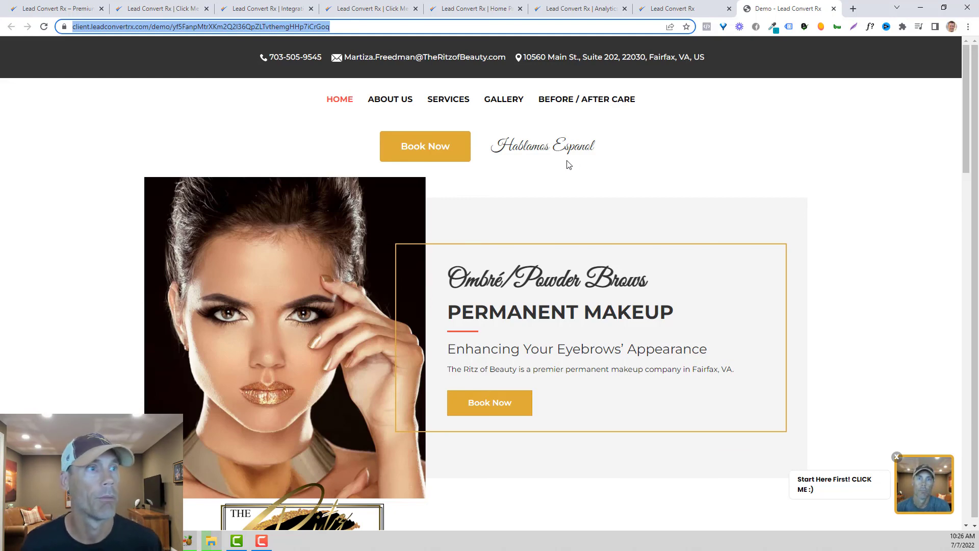
# Step: Switch to the Lead Convert Rx – Premium tab and scroll up to the 'Win more customers with a personalized welcome' section
pyautogui.click(77, 8)
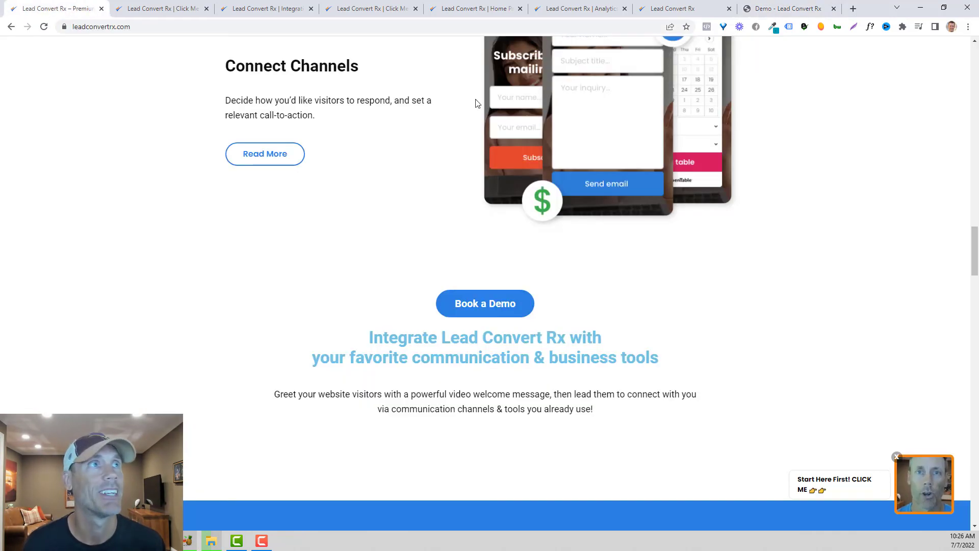
pyautogui.scroll(20, 475, 103)
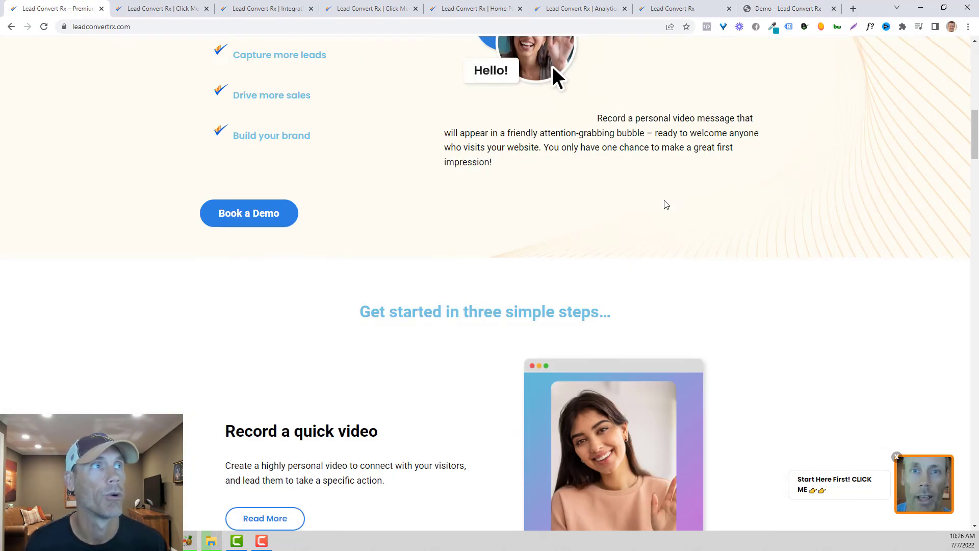
pyautogui.scroll(5, 666, 204)
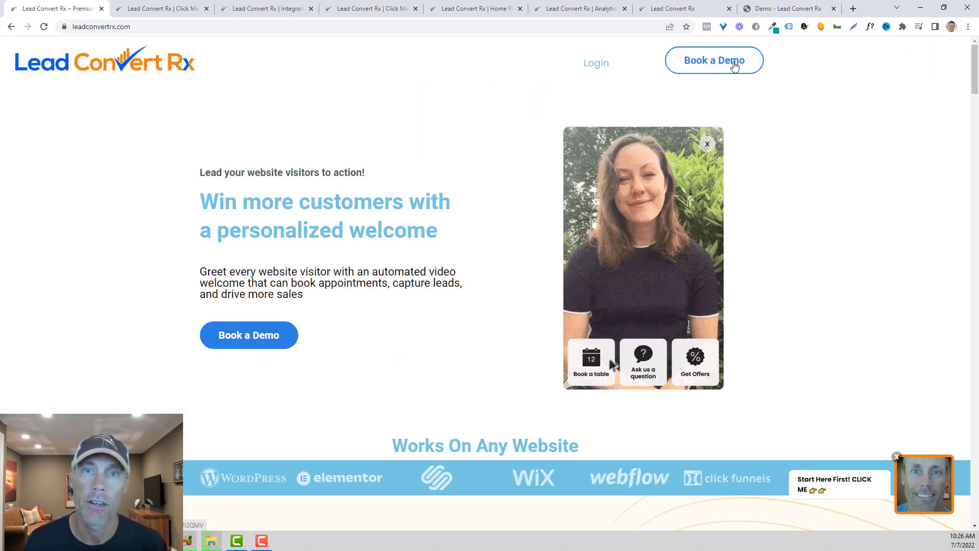